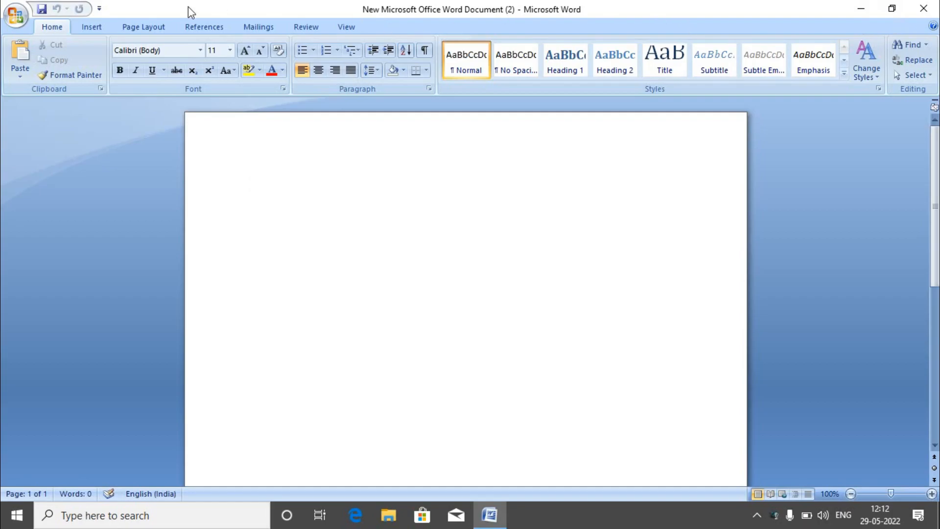
click(20, 16)
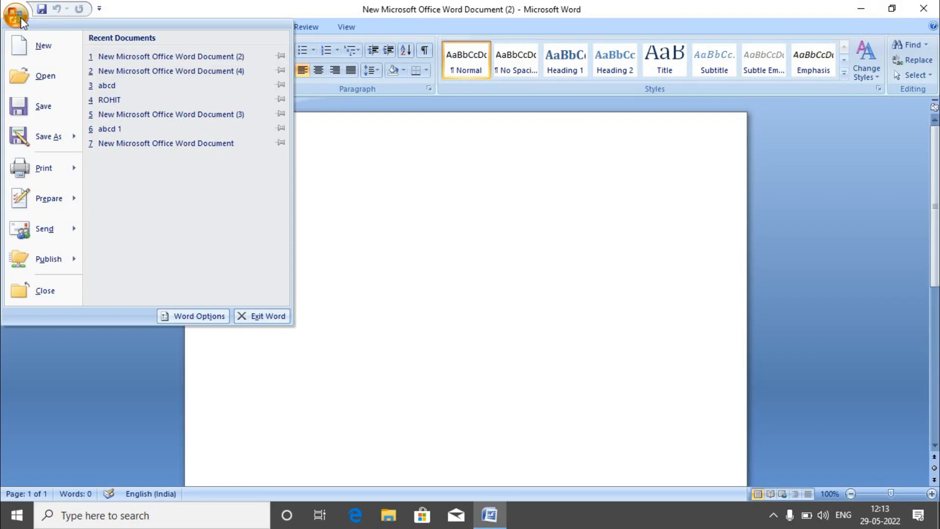
click(20, 16)
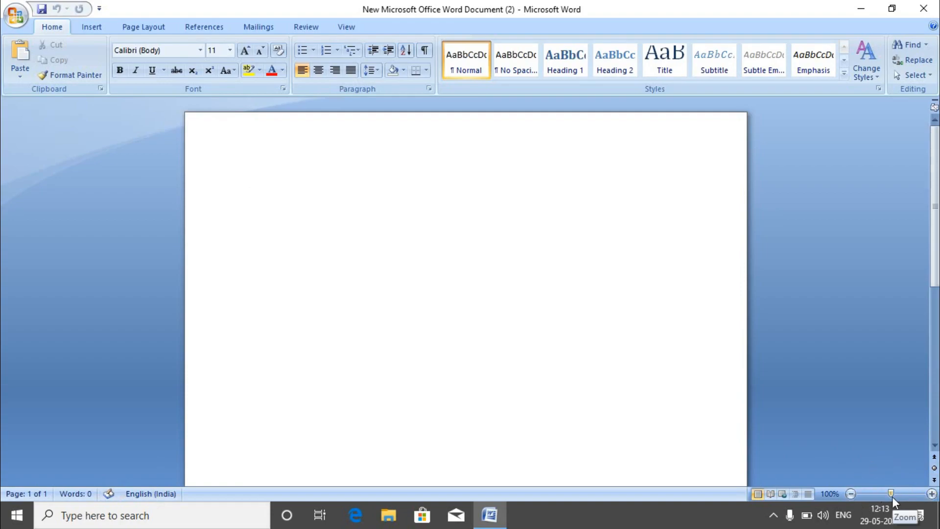
Step: Zoom in on the page to 130%, and bring the zoom back down to 110%
click(932, 494)
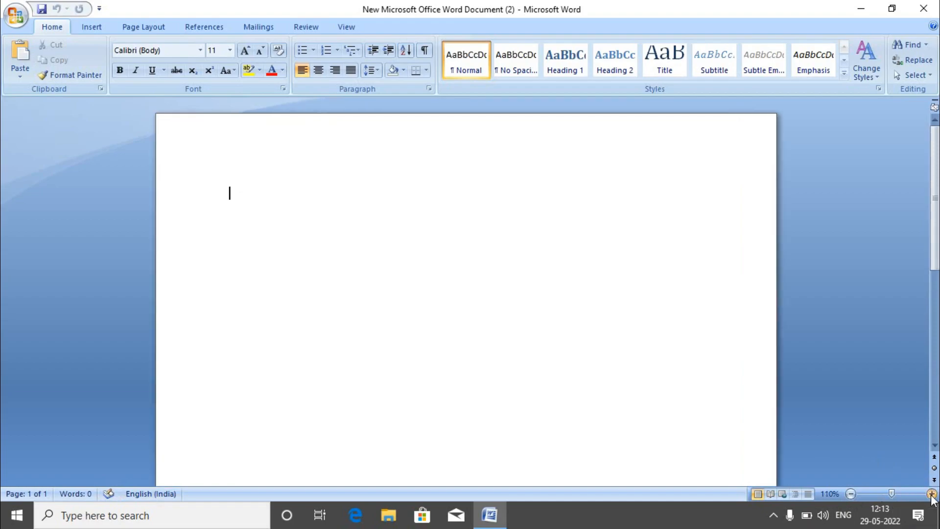
double_click(932, 493)
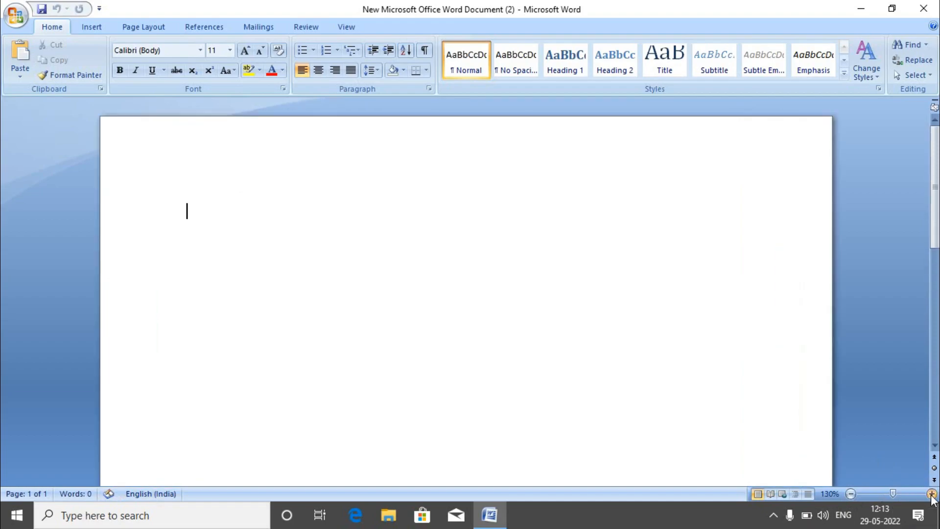
double_click(854, 491)
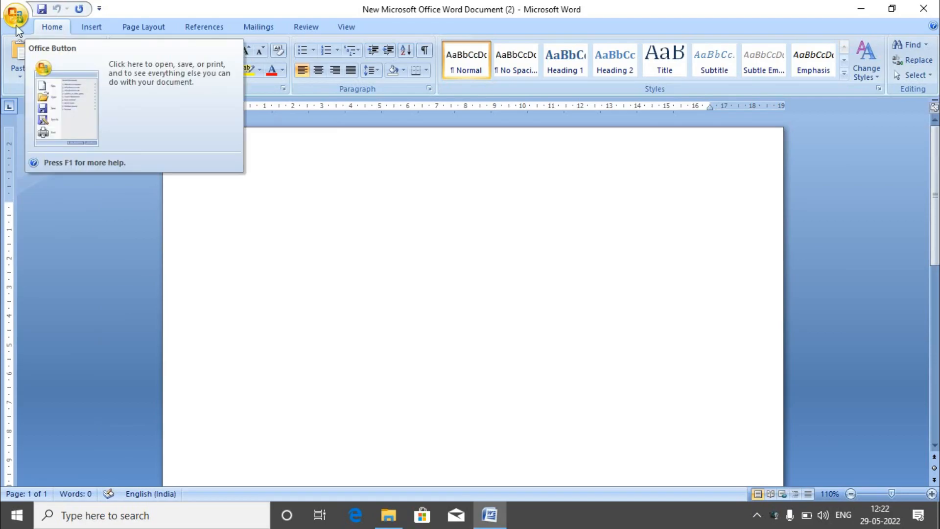
Step: Open the existing document abcd 1 from the Documents folder, and close it again
click(13, 22)
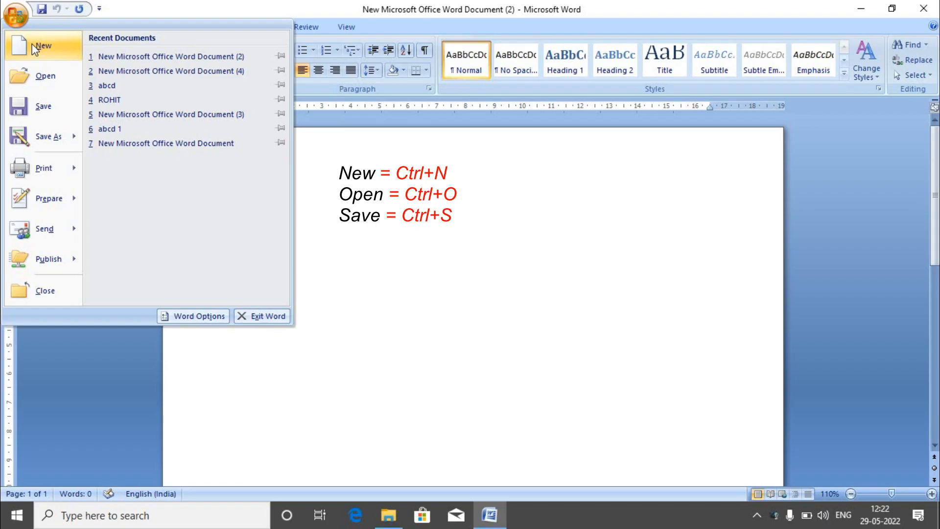
click(35, 72)
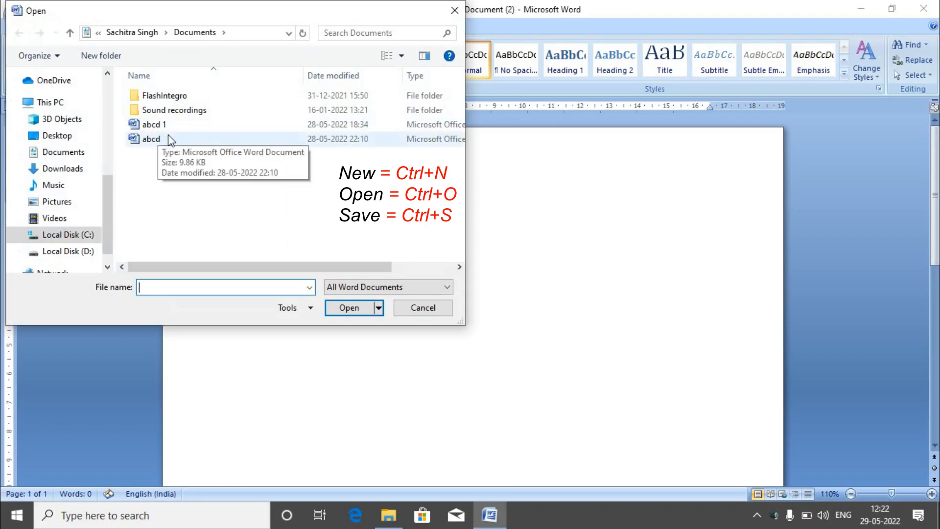
click(184, 134)
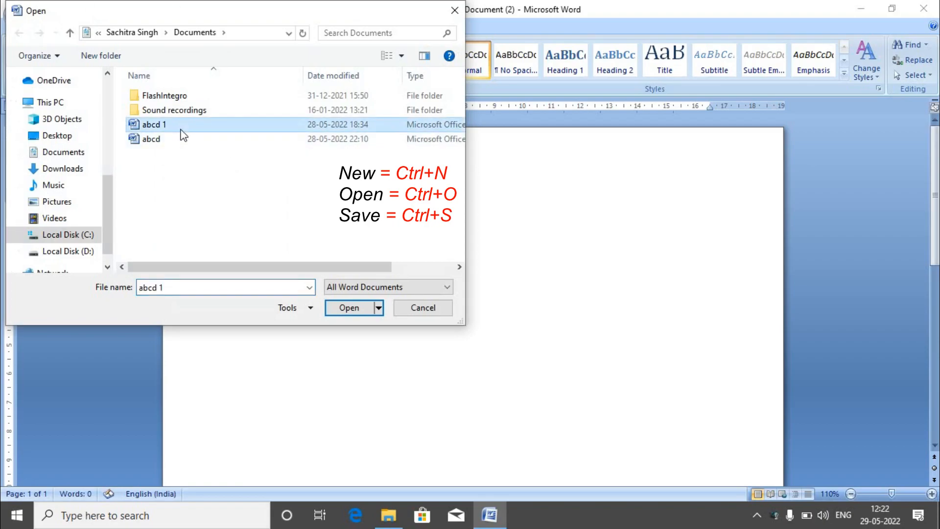
click(352, 312)
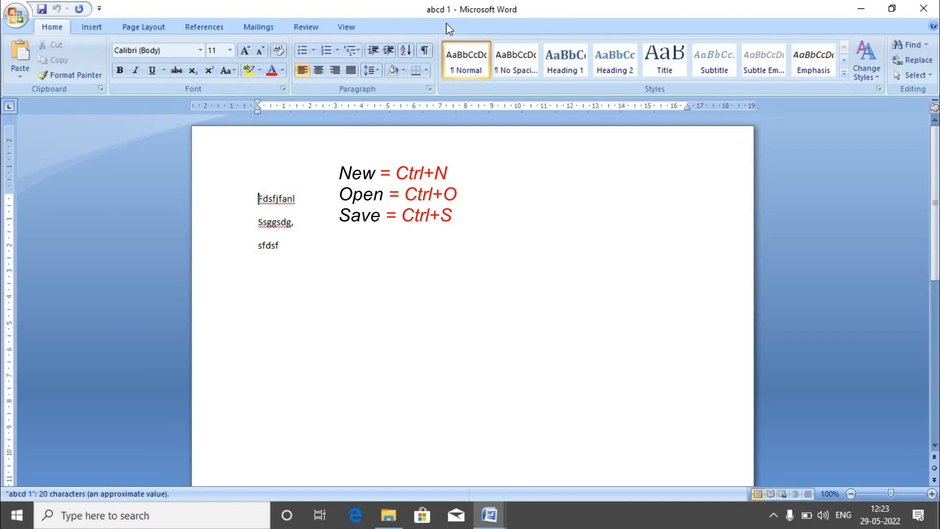
click(924, 9)
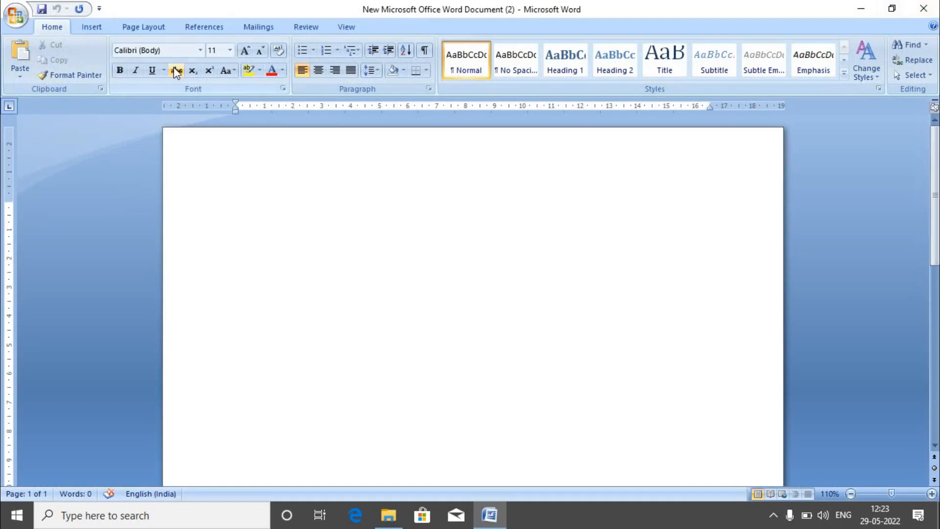
Step: Enter five lines of sample text in the blank document: Fdsfjkjl, Fdsfdsjklj, Fdsfdjlkkl, Fsfdsfj and dfdsfds
click(16, 17)
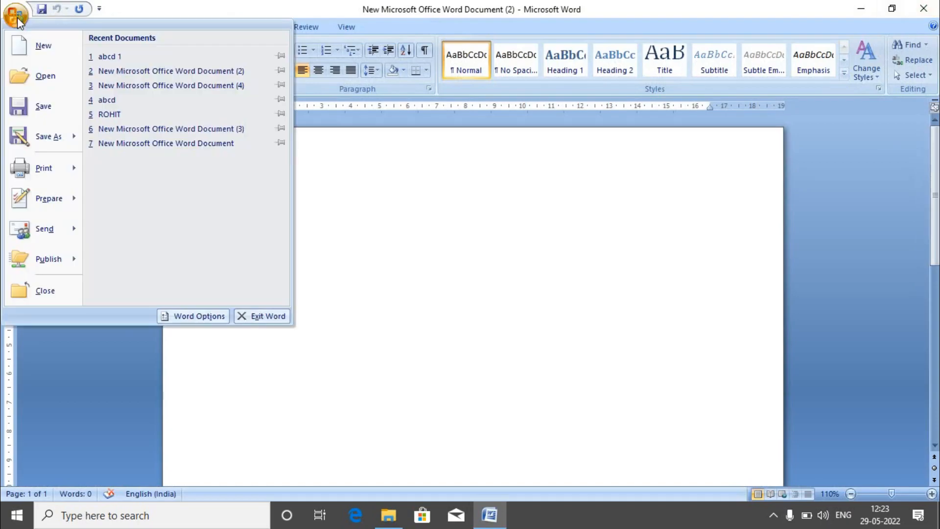
click(392, 252)
text(fdsfjkjl)
key(Return)
text(fdsfdsjklj)
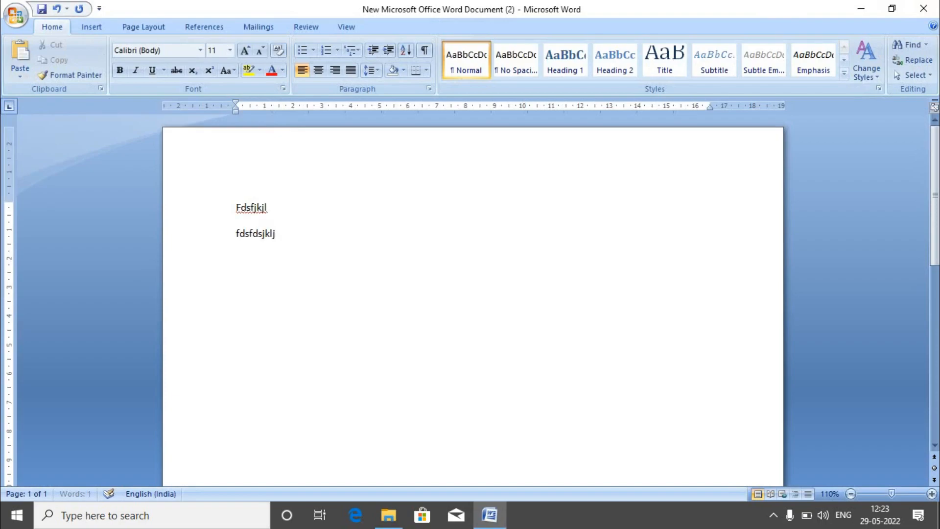
key(Return)
text(fdsfdjlkkl)
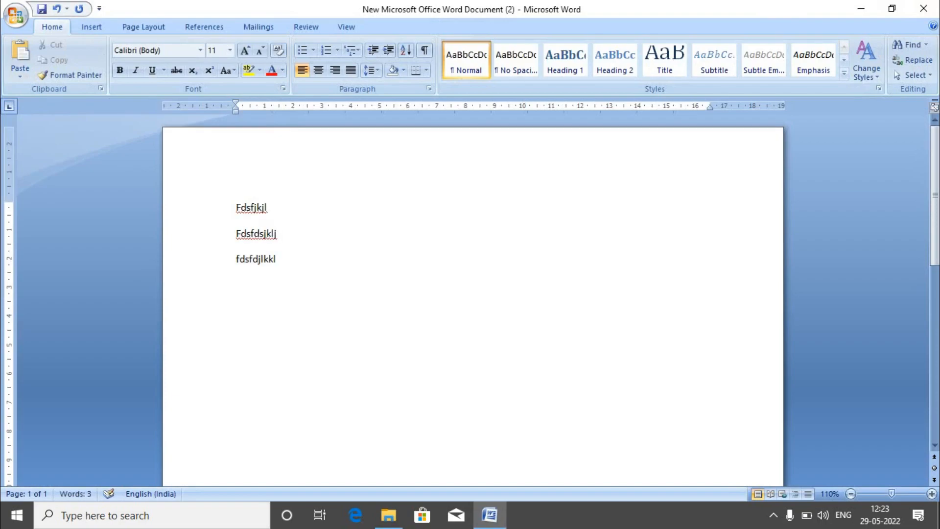
key(Return)
text(fsfdsfj)
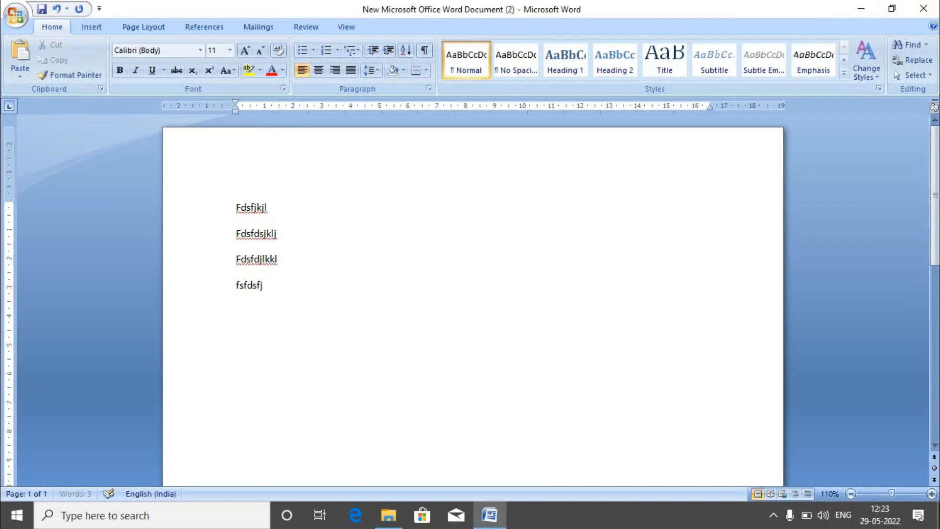
key(Return)
text(dfdsfds)
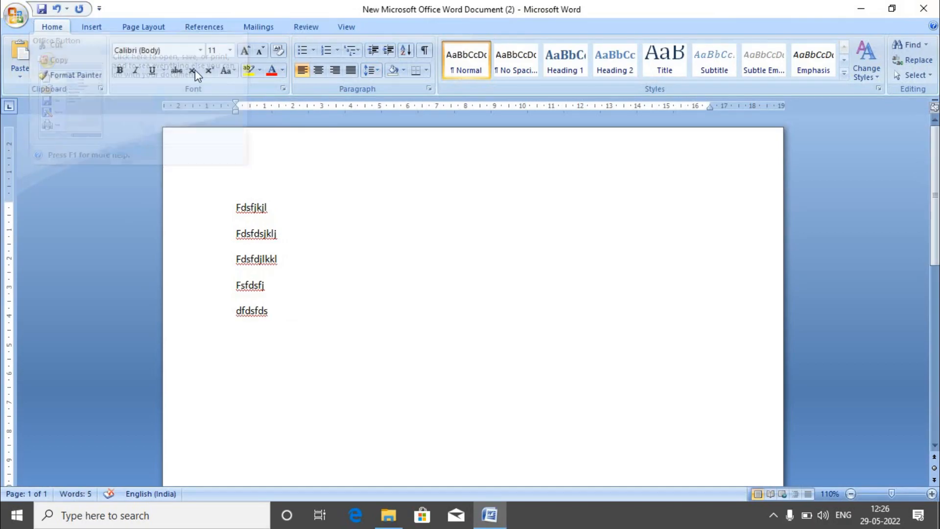
Step: Save the document with the sample text under its existing name
click(19, 16)
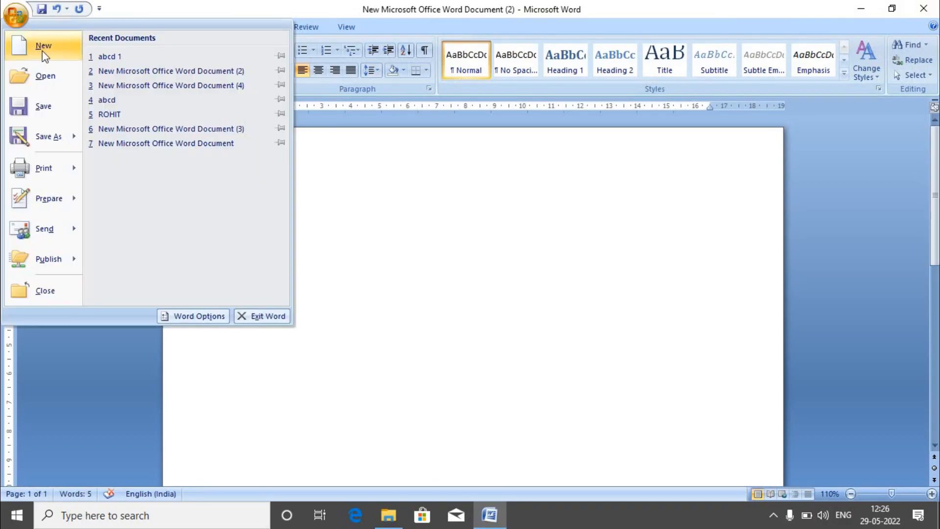
click(47, 102)
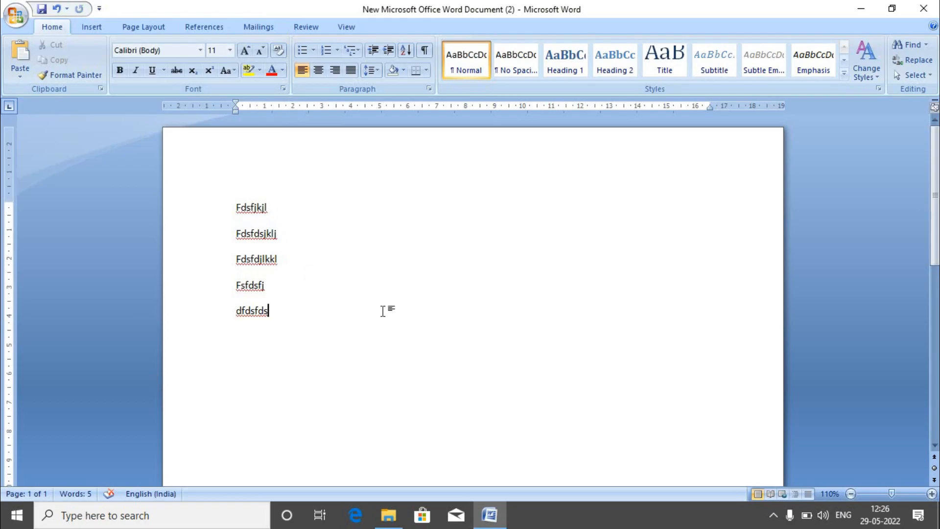
Step: Try to save a copy of New Microsoft Office Word Document (4) as sd on Local Disk (C:)
click(15, 18)
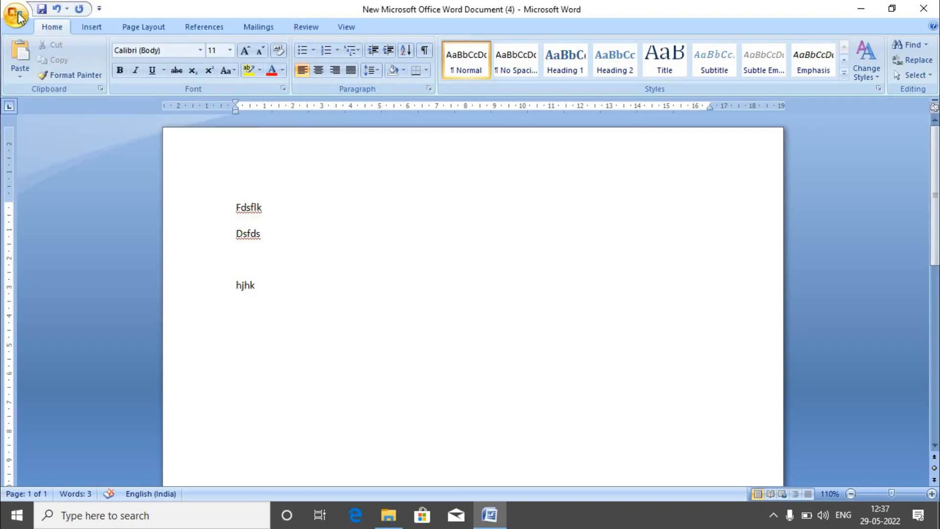
click(16, 16)
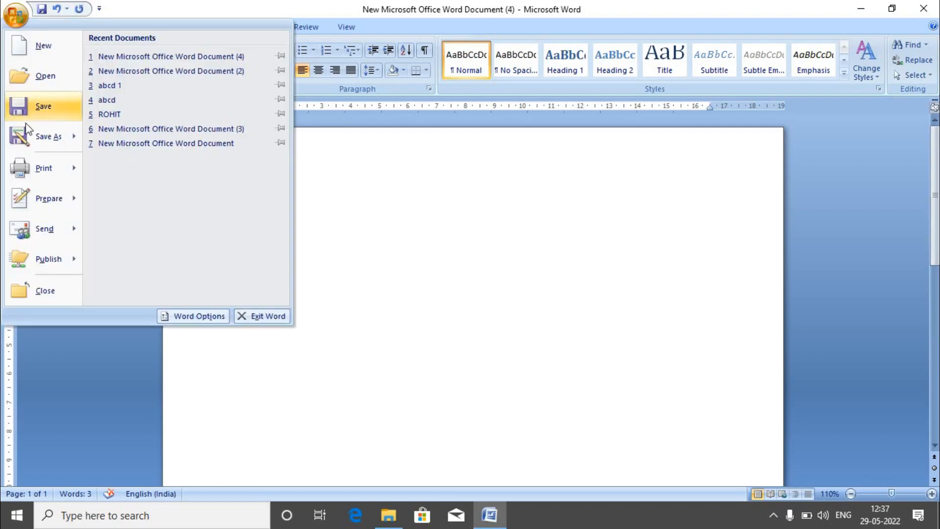
mouse_move(28, 137)
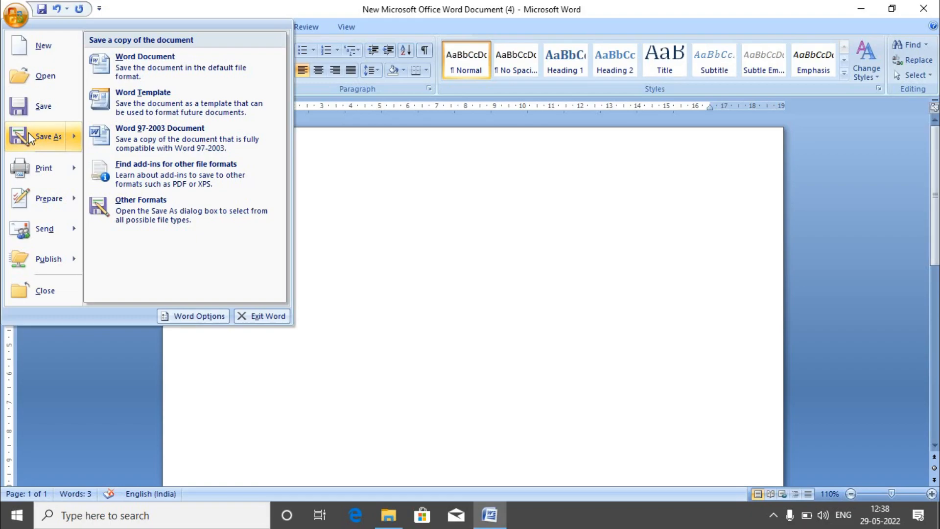
click(28, 136)
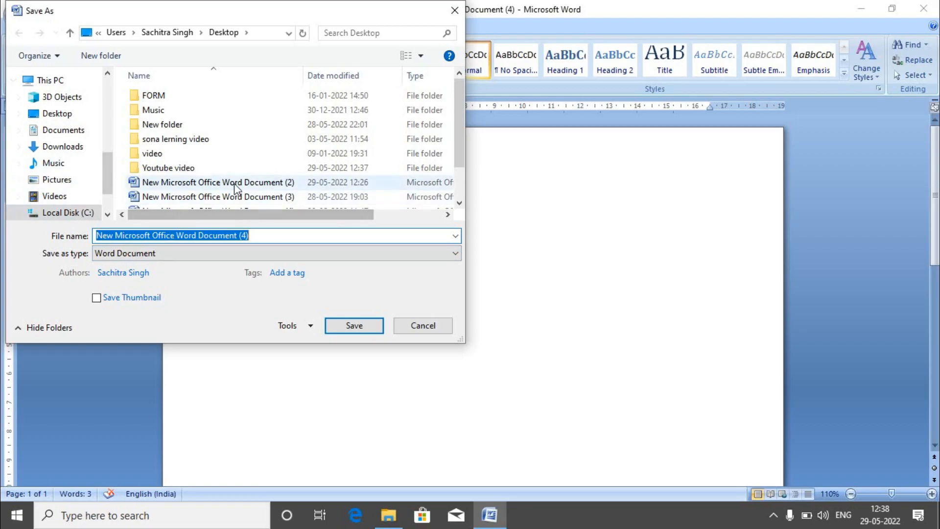
click(73, 215)
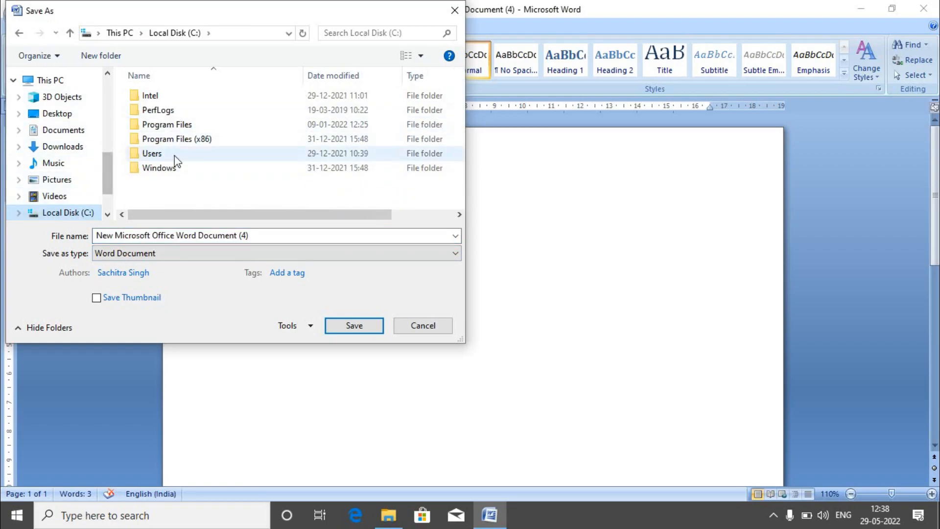
click(251, 239)
double_click(251, 239)
key(BackSpace)
key(BackSpace)
key(BackSpace)
key(BackSpace)
key(BackSpace)
key(BackSpace)
key(BackSpace)
key(BackSpace)
key(BackSpace)
key(BackSpace)
key(BackSpace)
key(BackSpace)
key(BackSpace)
key(BackSpace)
key(BackSpace)
key(BackSpace)
key(BackSpace)
key(BackSpace)
key(BackSpace)
key(BackSpace)
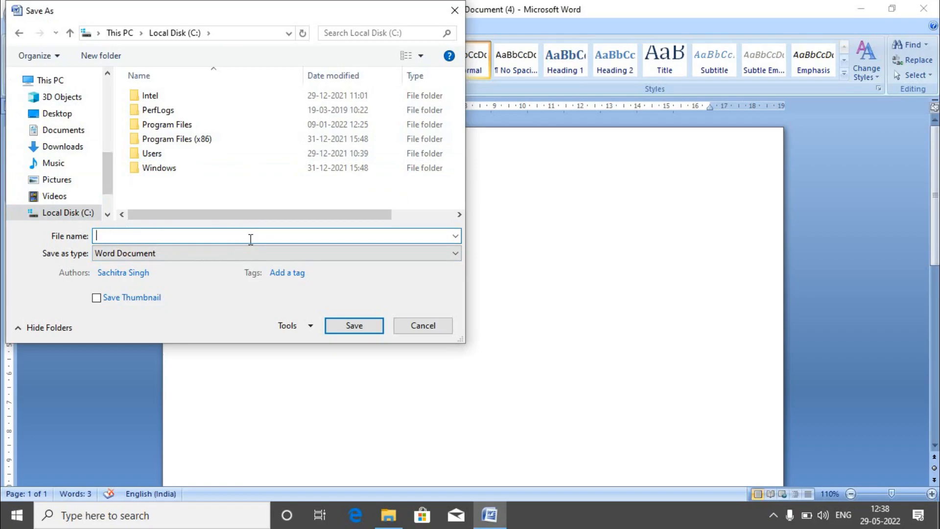
text(sd)
click(360, 331)
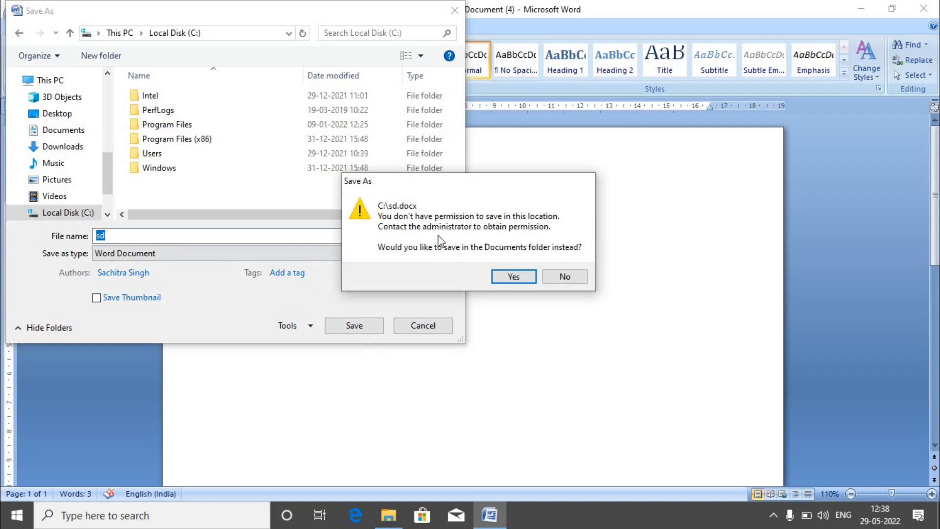
Step: Decline the suggested alternative, choose the Documents folder as the location, and save the copy as sd
click(553, 276)
click(74, 133)
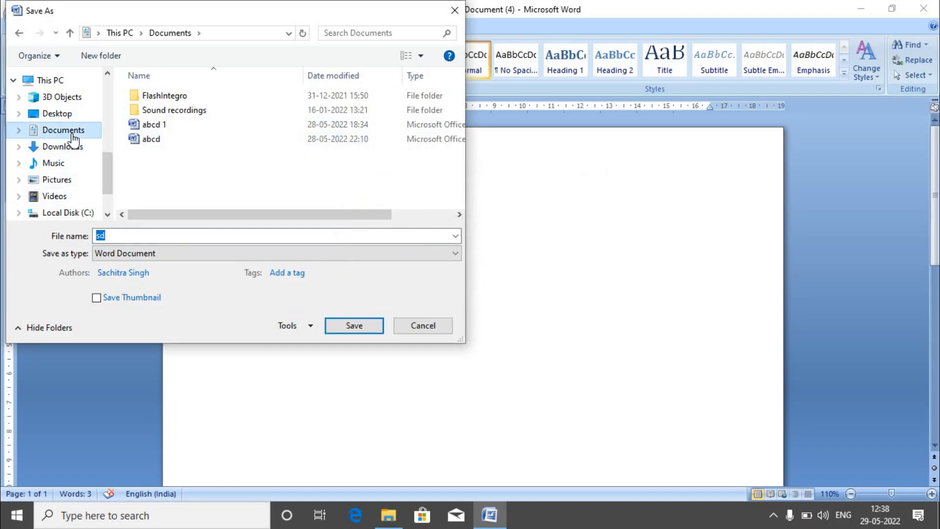
click(352, 325)
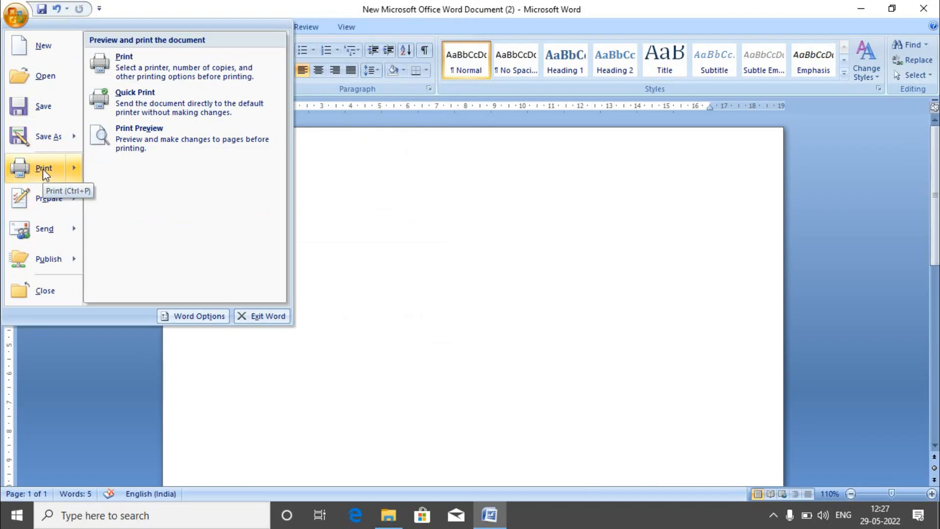
Step: Examine the print settings and the list of available printers, and leave without printing
click(151, 69)
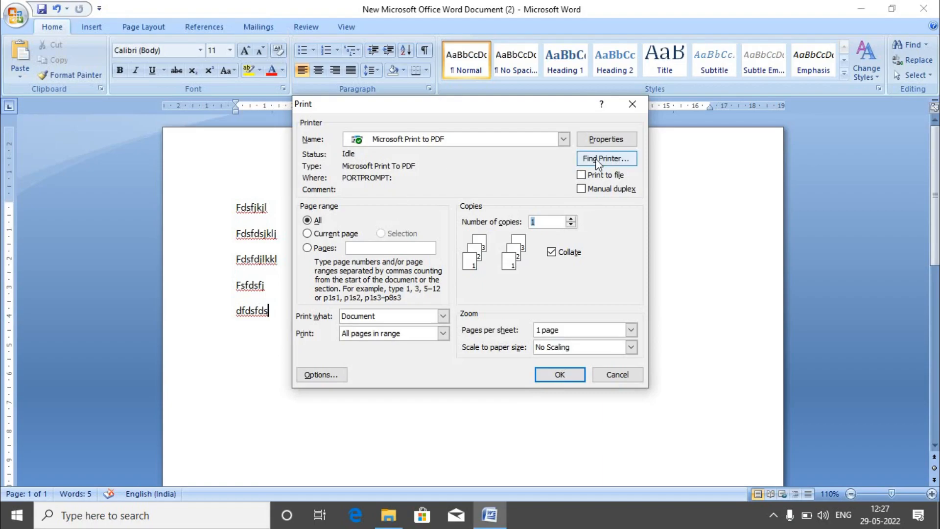
click(565, 139)
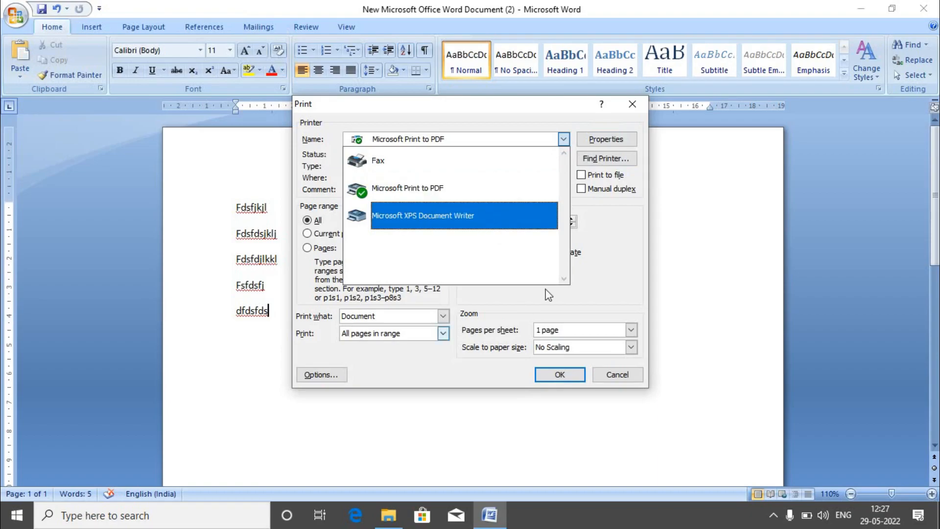
click(624, 239)
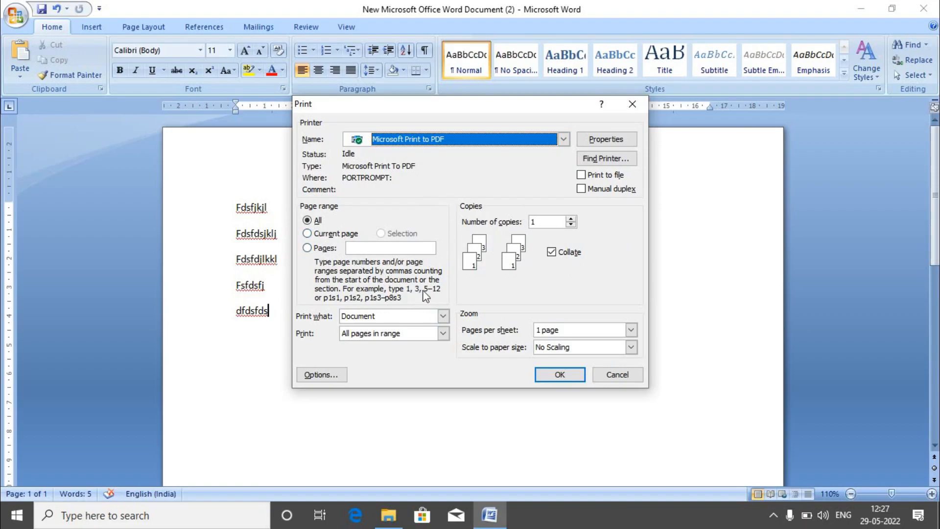
click(617, 375)
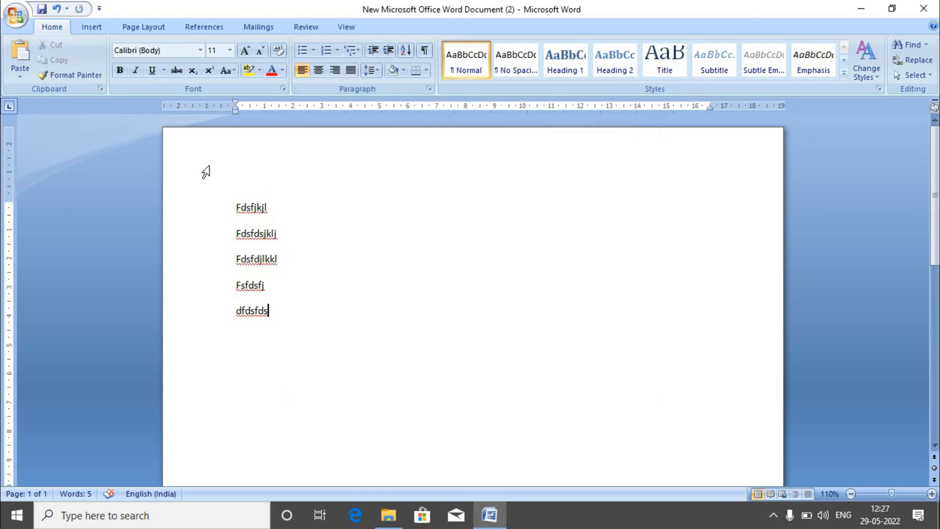
Step: View the document in Print Preview, and return to the normal editing view
click(19, 18)
mouse_move(54, 167)
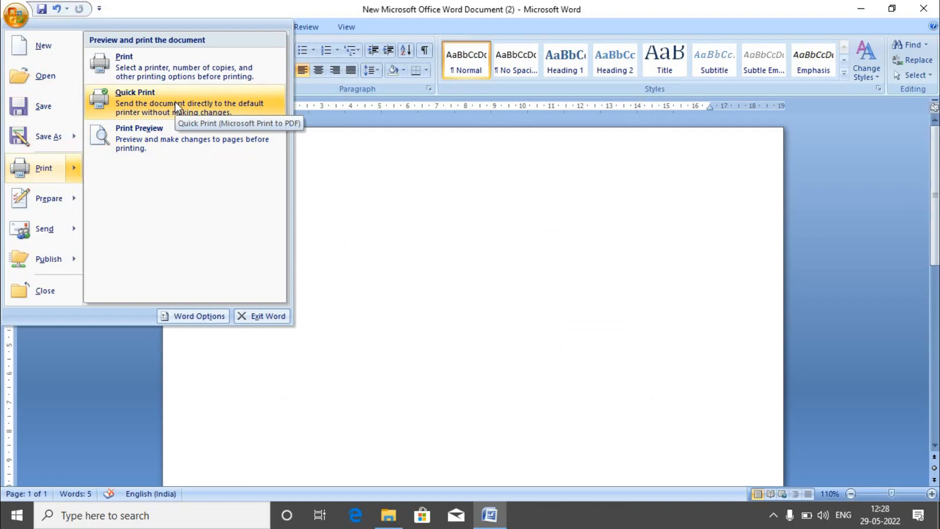
click(168, 131)
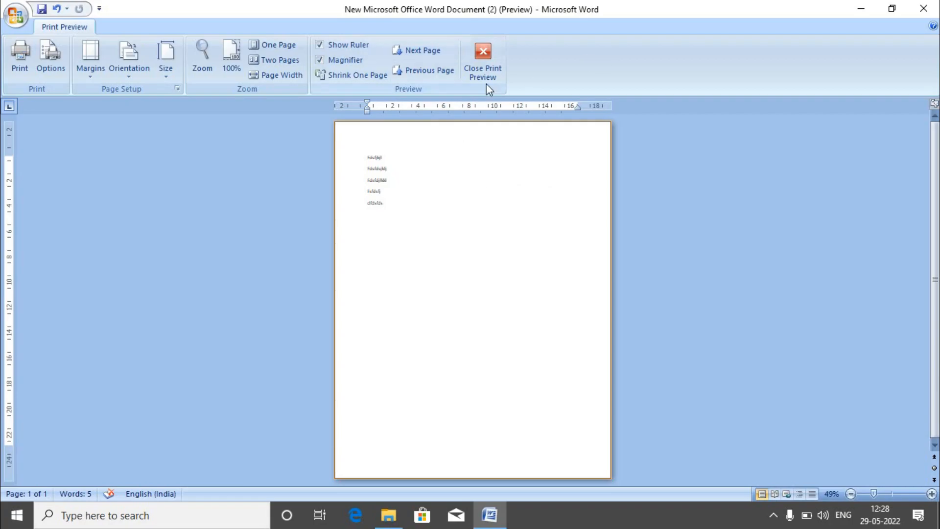
click(482, 69)
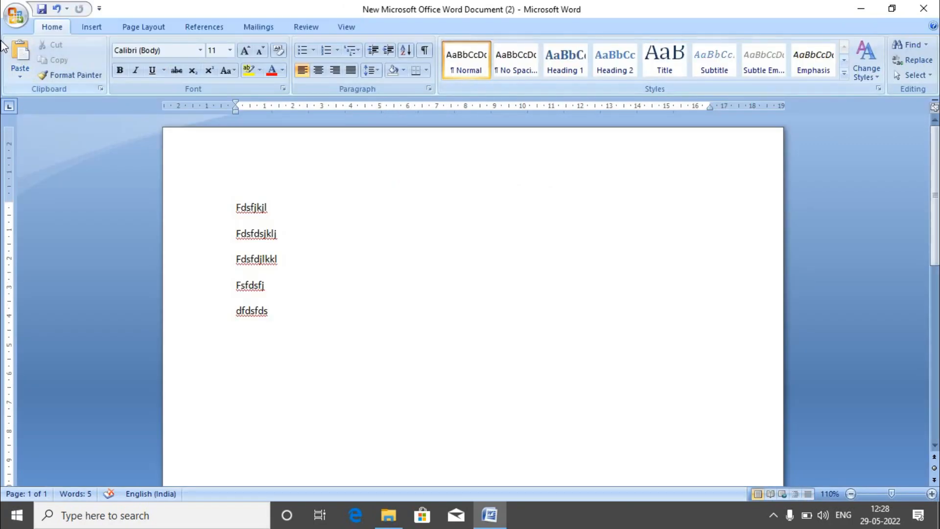
Step: Look at the Prepare options and open the Encrypt Document password prompt, and leave without encrypting the document
click(14, 19)
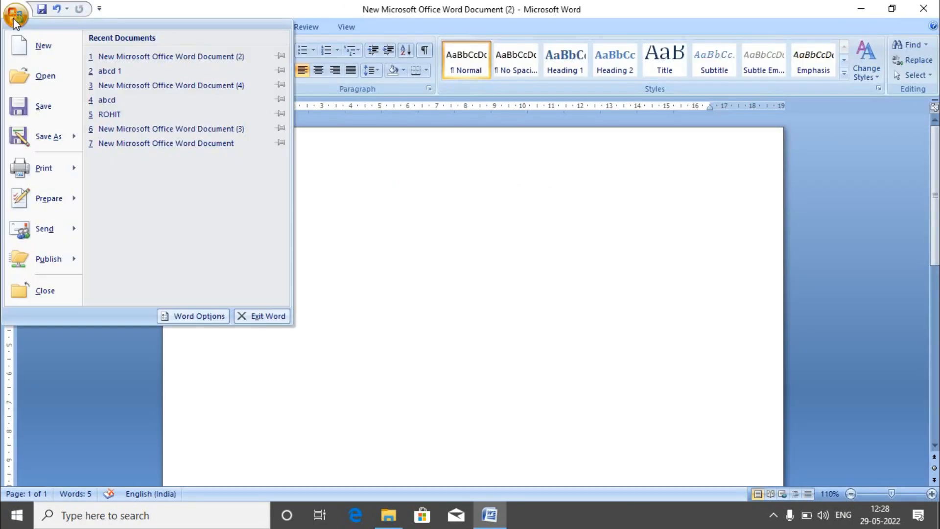
mouse_move(36, 148)
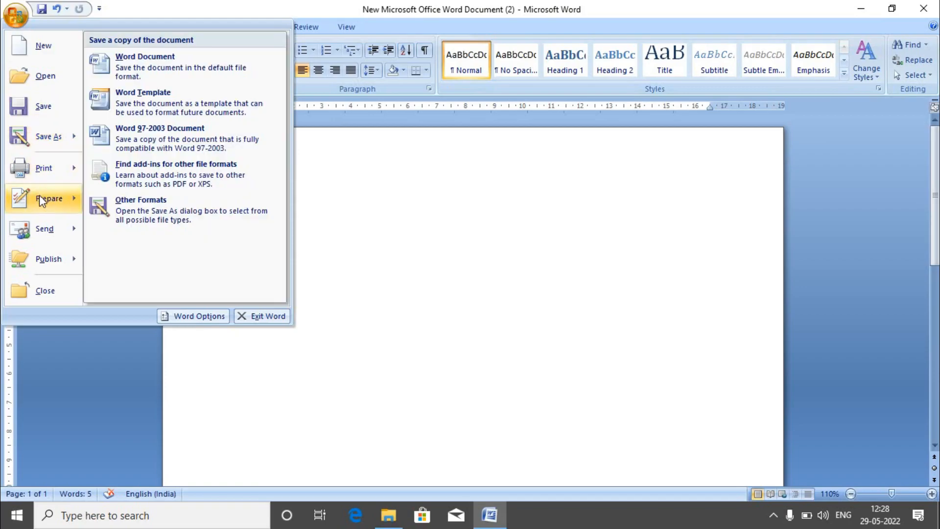
mouse_move(39, 195)
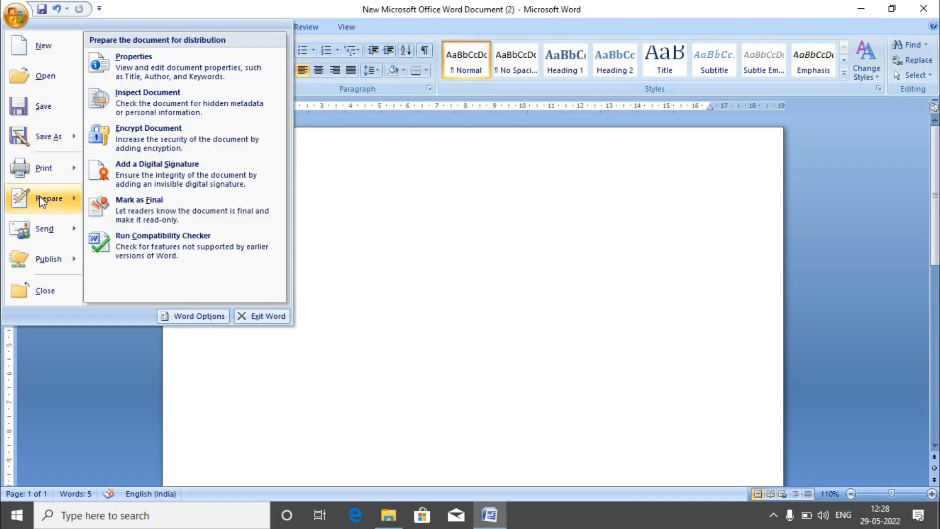
click(156, 152)
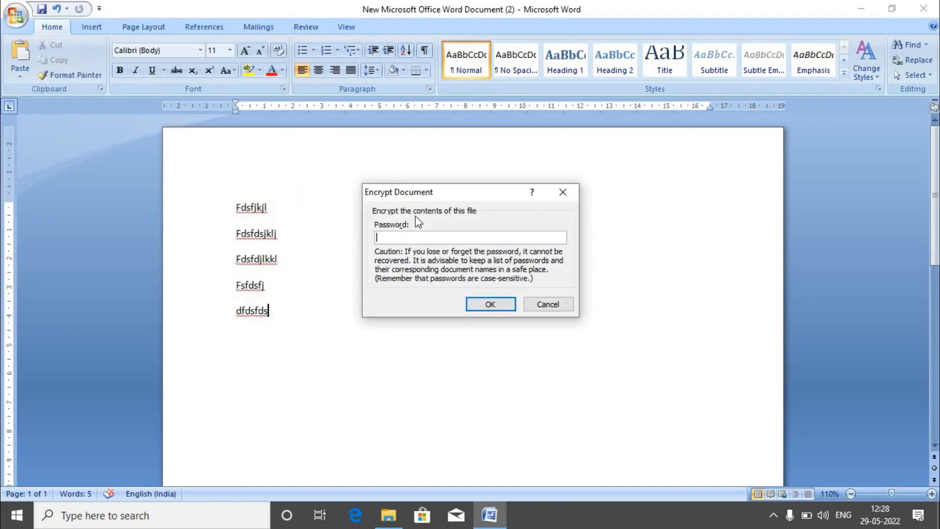
click(548, 305)
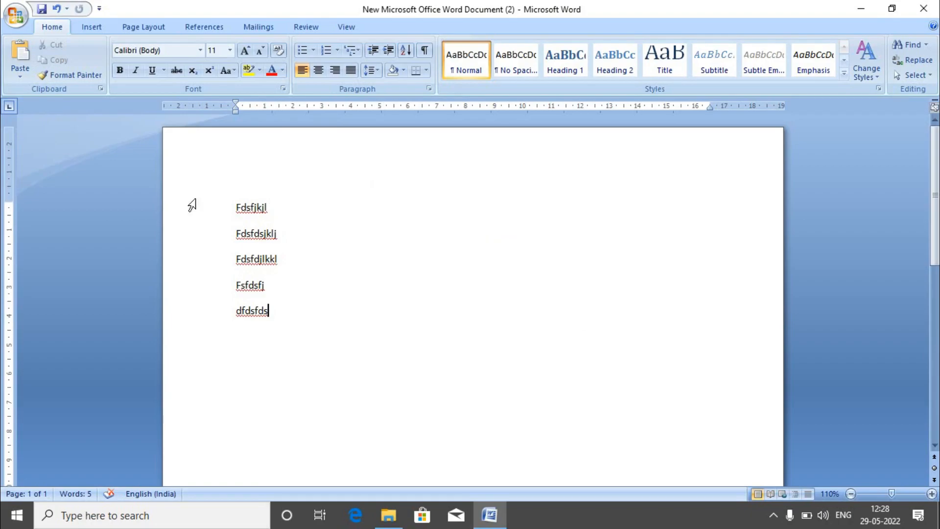
Step: Look through the Send and Publish options for the document, and close New Microsoft Office Word Document (2)
click(16, 14)
mouse_move(44, 230)
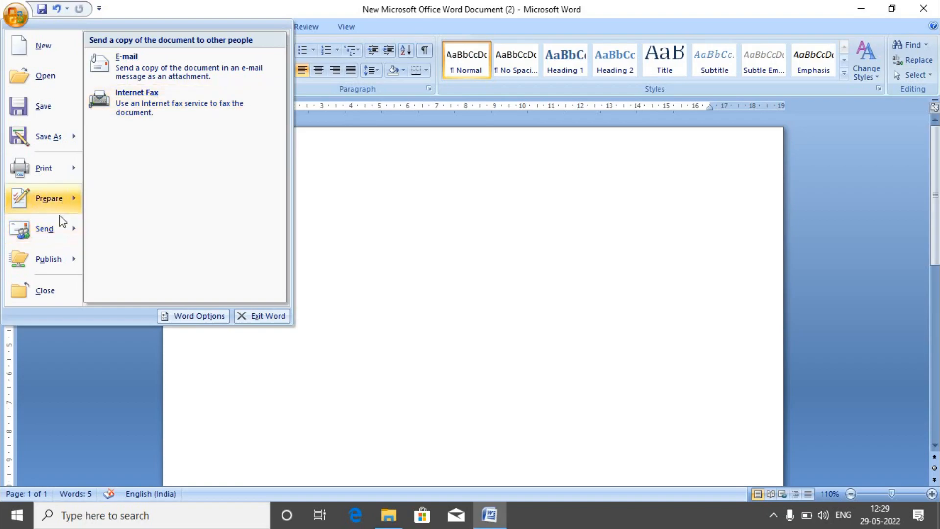
mouse_move(56, 255)
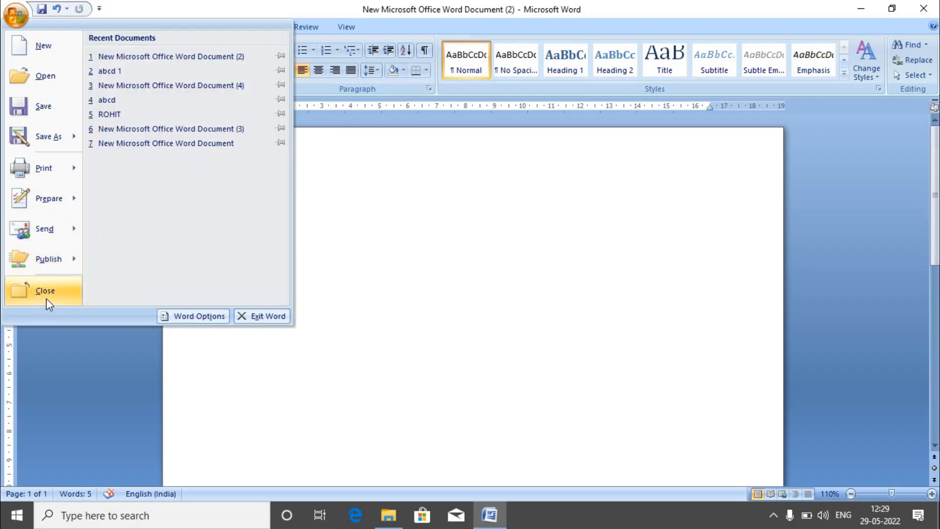
click(49, 303)
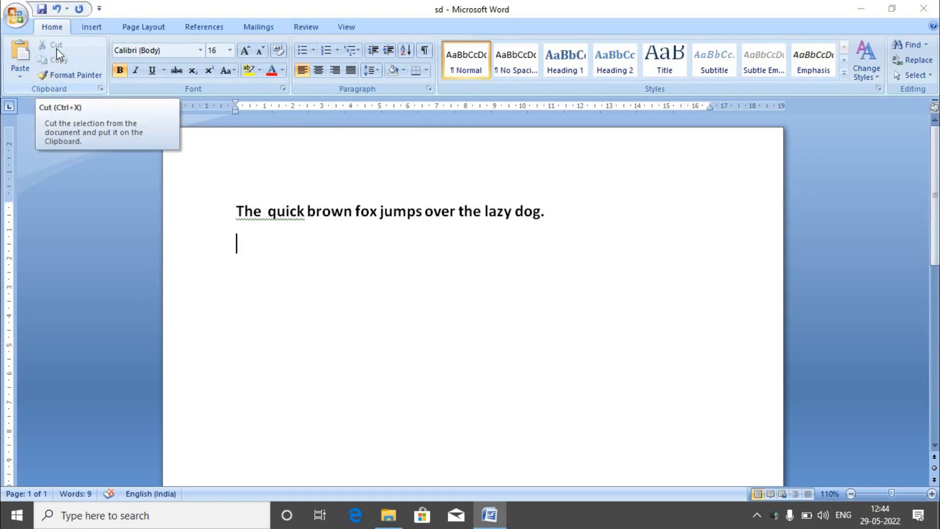
Step: Select the whole sentence "The quick brown fox jumps over the lazy dog." and cut it
click(540, 213)
drag(540, 214, 544, 214)
key(ctrl+shift+Left)
key(ctrl+shift+Left)
key(ctrl+shift+Left)
key(ctrl+shift+Left)
key(ctrl+shift+Left)
key(ctrl+shift+Left)
key(ctrl+shift+Left)
key(ctrl+shift+Left)
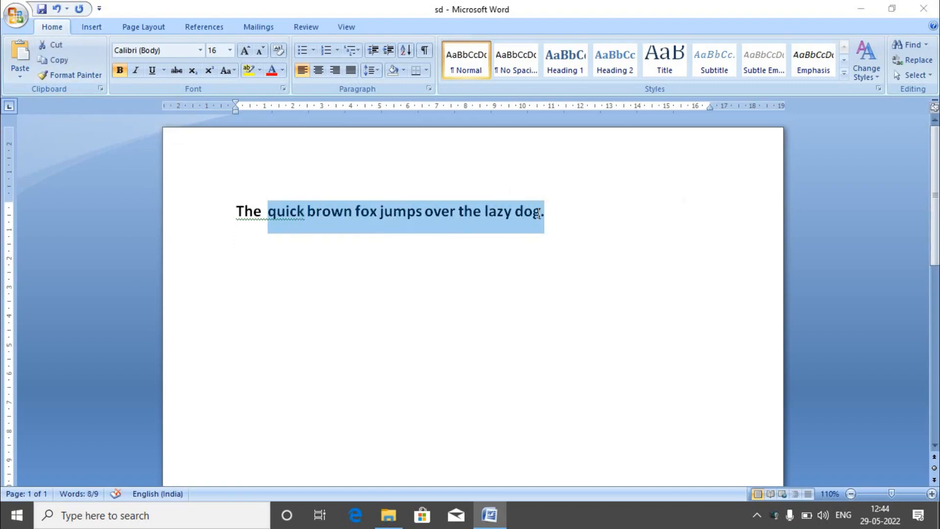
key(ctrl+shift+Left)
key(ctrl+a)
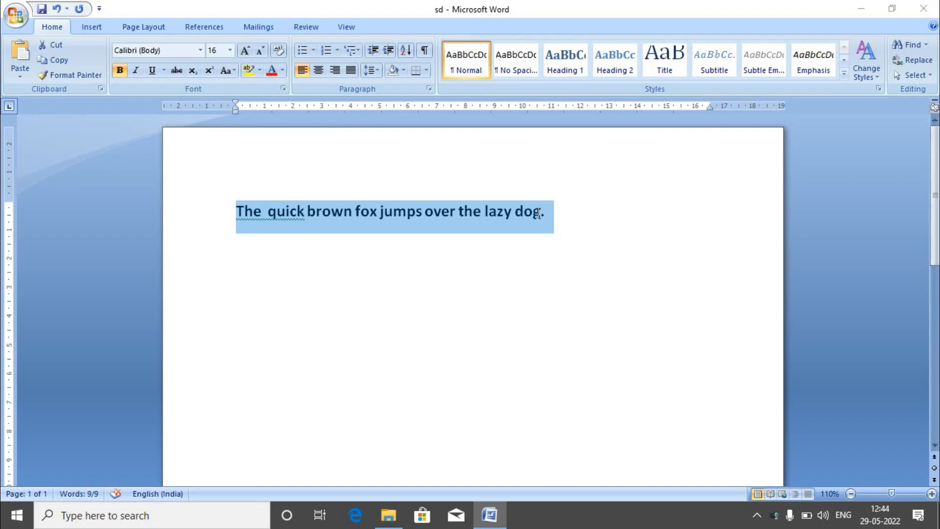
click(48, 48)
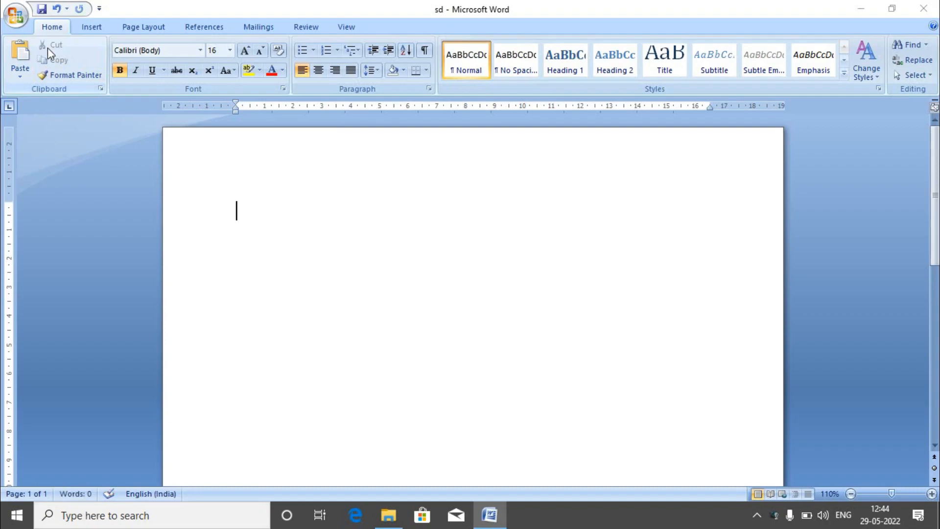
Step: Move the insertion point down with several blank lines and paste the cut sentence there
key(Return)
key(Return)
key(Return)
key(Return)
key(Return)
key(Return)
key(Return)
key(Return)
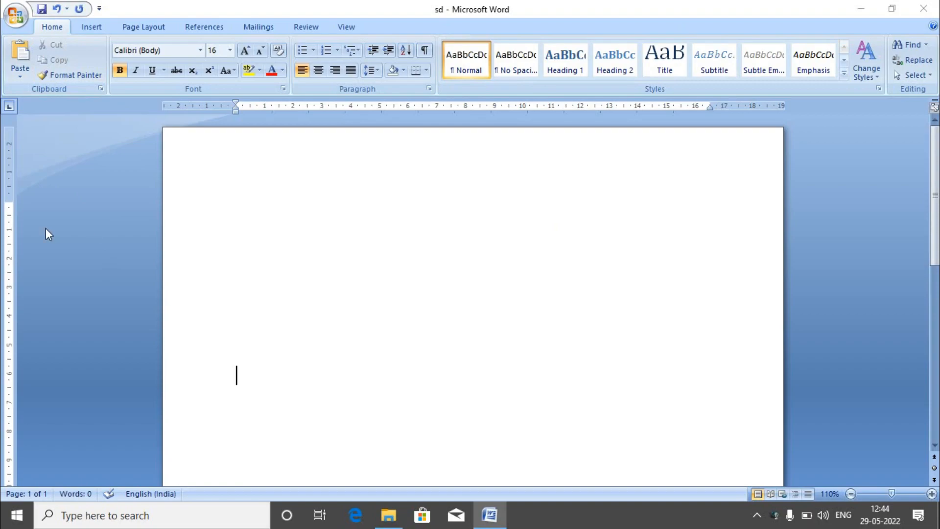
click(16, 78)
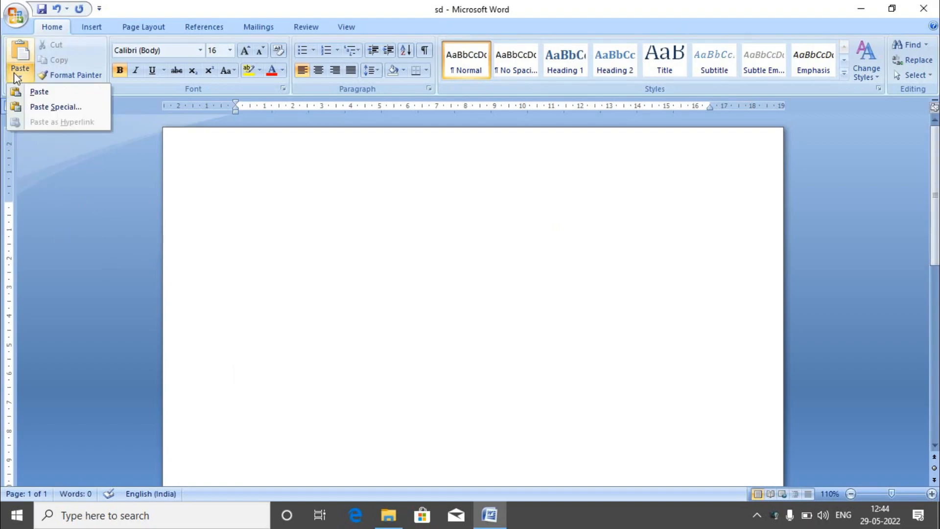
click(39, 92)
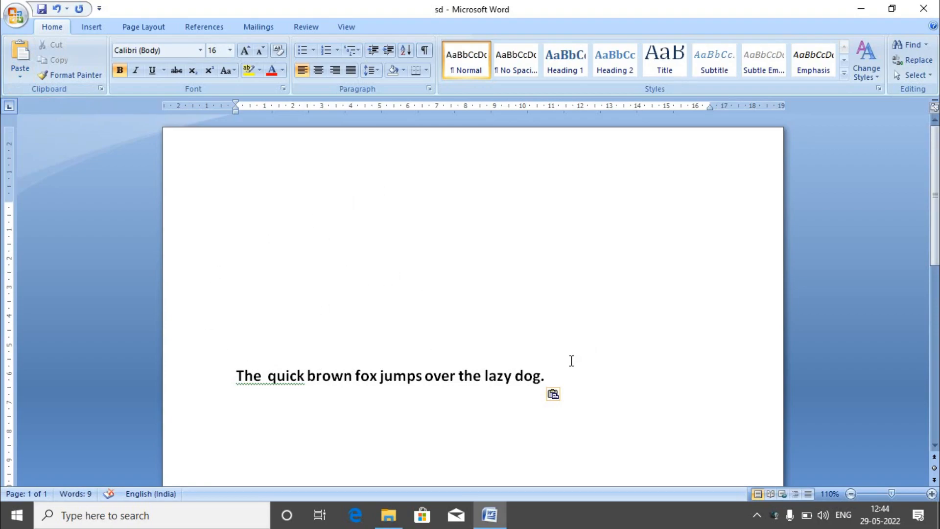
Step: Select the entire pasted sentence from its end back to its beginning and copy it
drag(544, 375, 539, 375)
key(shift+Left)
key(shift+Left)
key(shift+Left)
key(shift+Left)
key(shift+Left)
key(shift+Left)
key(shift+Left)
key(shift+Left)
key(shift+Left)
key(shift+Left)
key(shift+Left)
key(shift+Left)
key(shift+Left)
key(shift+Left)
key(shift+Left)
key(shift+Left)
key(shift+Left)
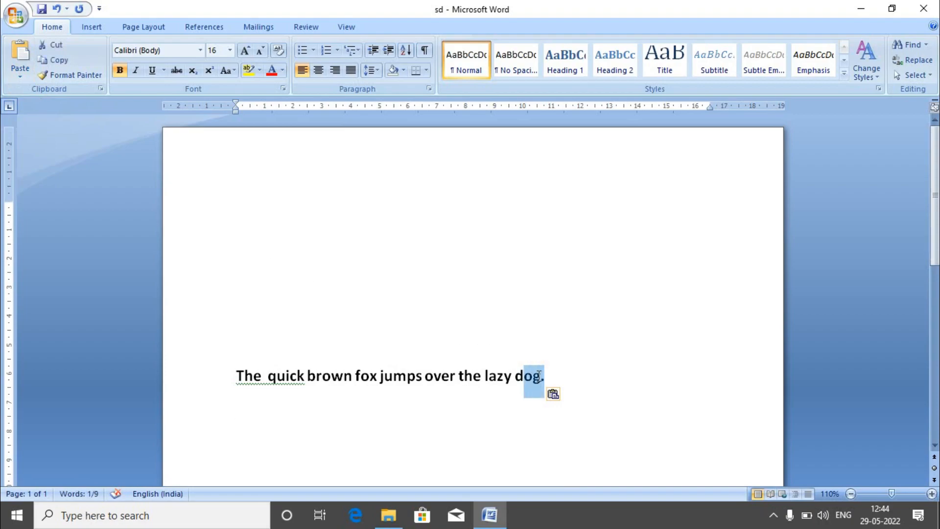
key(shift+Left)
key(shift+Left)
key(shift+Left)
key(shift+Left)
key(shift+Left)
key(shift+Left)
key(shift+Left)
key(shift+Left)
key(shift+Left)
key(shift+Left)
key(shift+Left)
key(shift+Left)
key(shift+Left)
key(shift+Left)
key(shift+Left)
key(shift+Left)
key(shift+Left)
key(shift+Left)
key(shift+Left)
key(shift+Left)
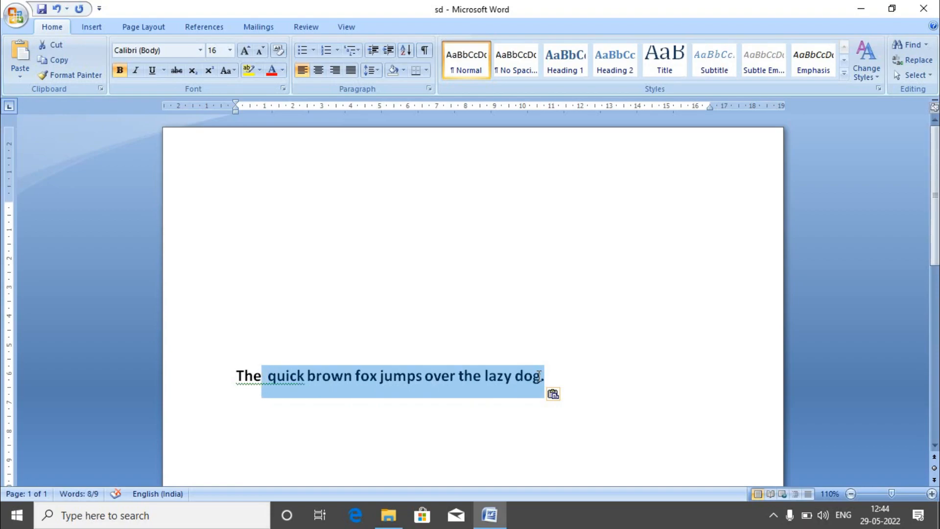
key(shift+Left)
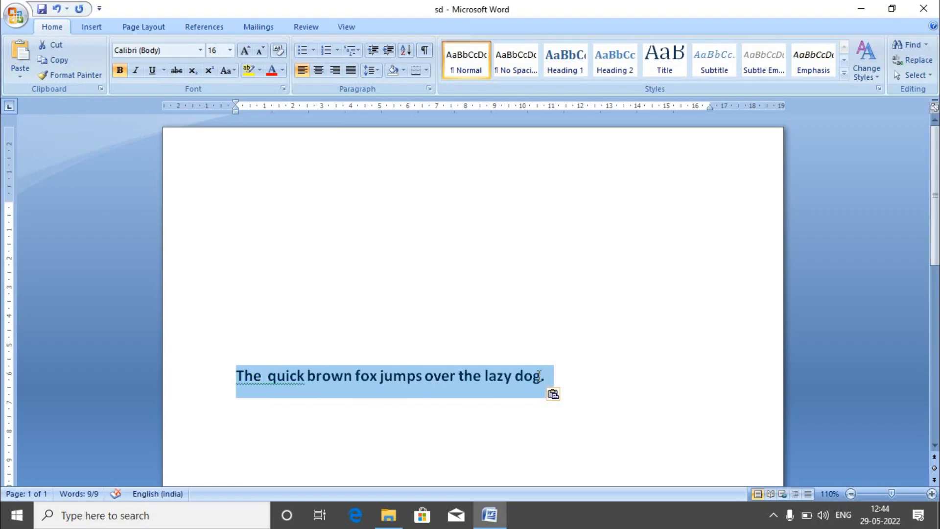
click(58, 66)
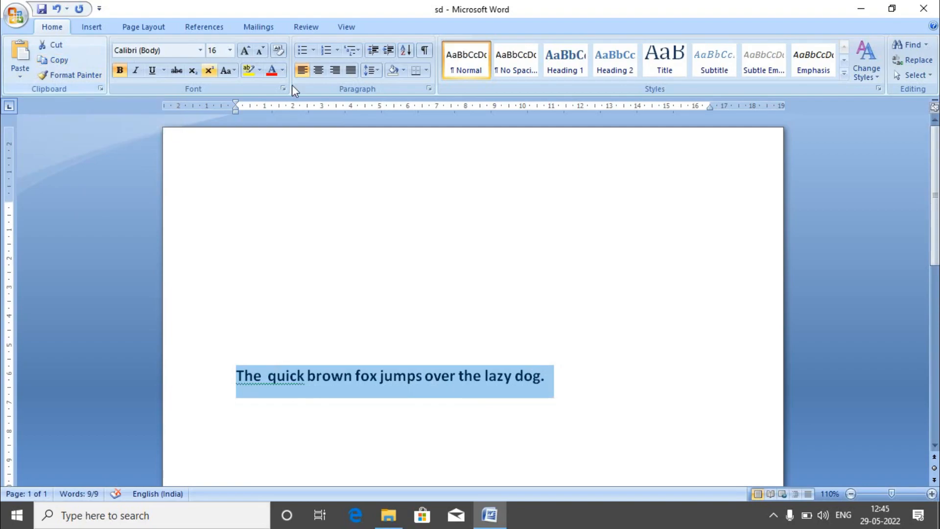
Step: Start a new line two paragraphs below the sentence, clear the stray letters VV, and paste the copied sentence
click(561, 371)
key(Return)
key(Return)
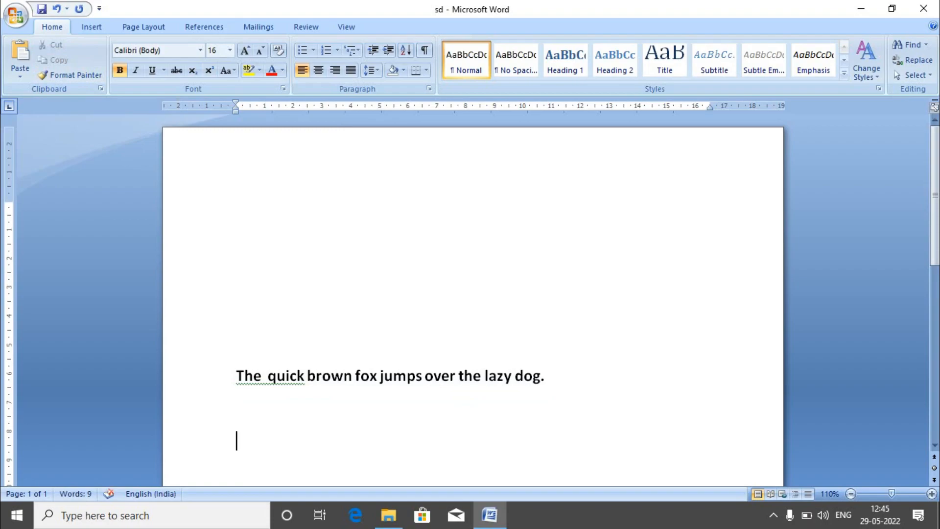
text(VV)
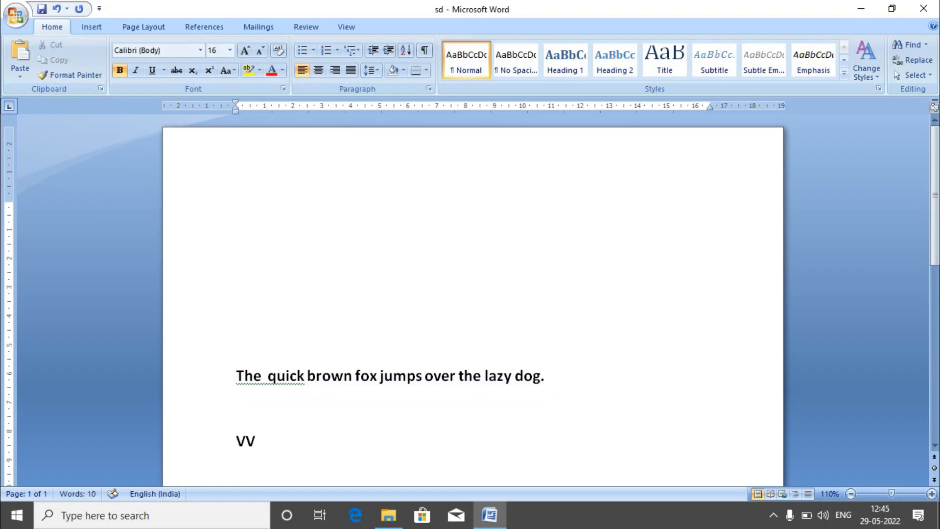
key(BackSpace)
key(BackSpace)
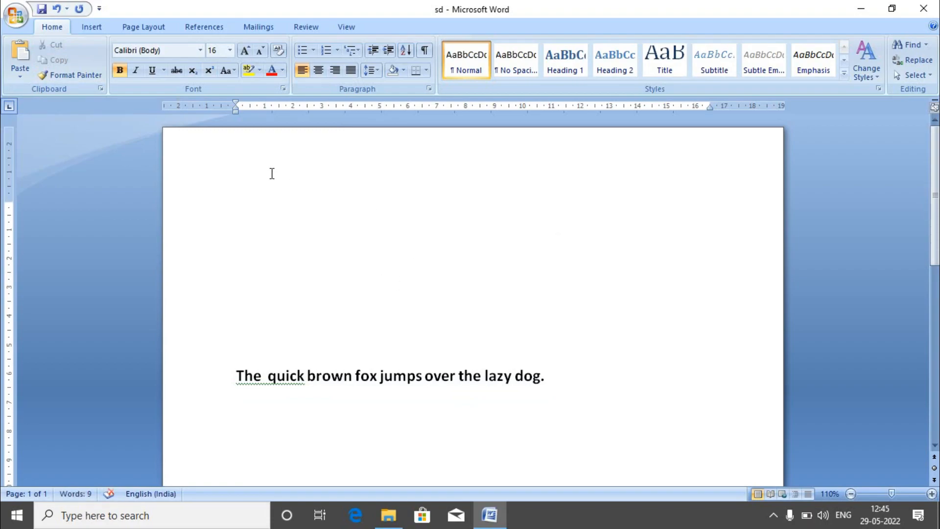
click(19, 71)
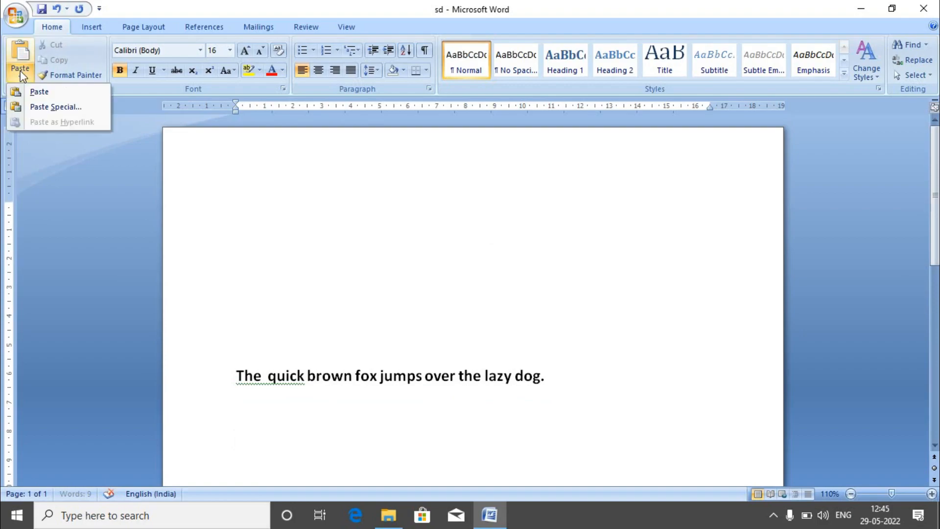
click(43, 96)
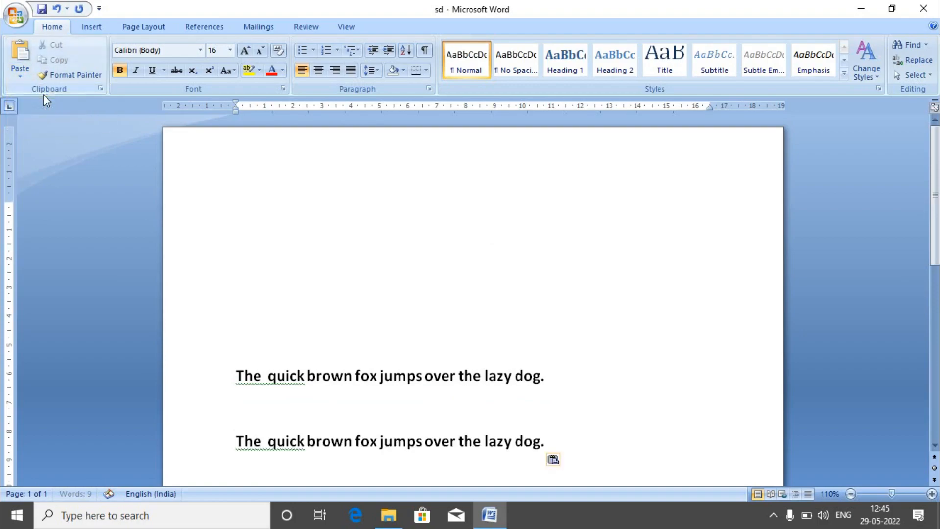
Step: Paste the copied sentence repeatedly until nine copies follow the original one
click(26, 58)
click(25, 59)
click(26, 59)
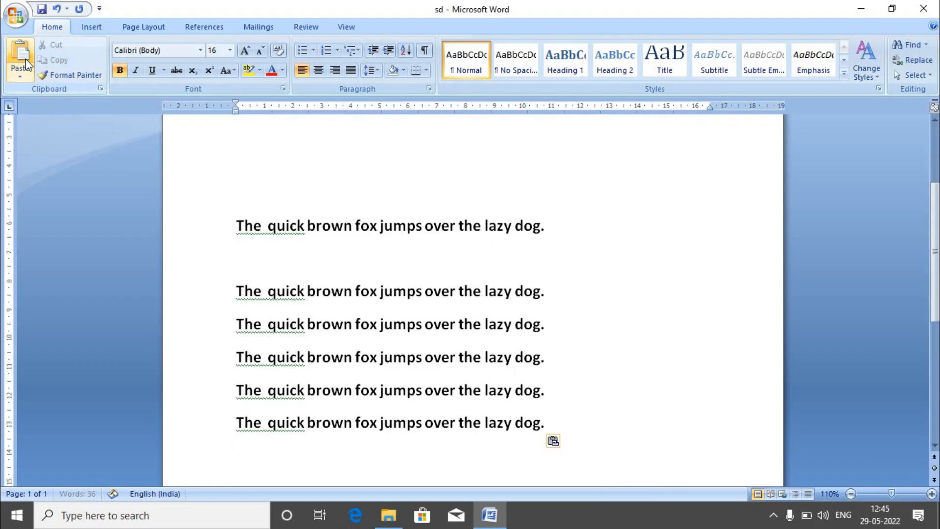
click(25, 59)
click(25, 59)
click(26, 59)
click(25, 59)
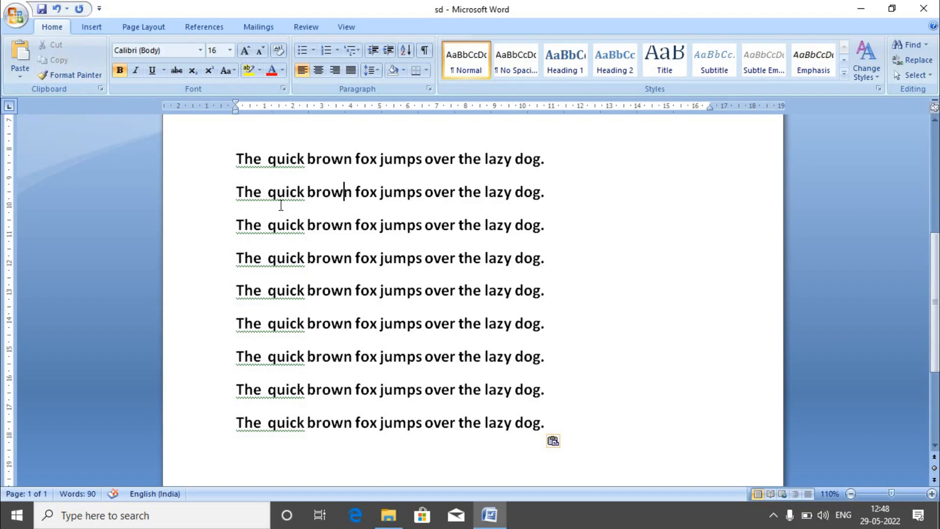
Step: Select all the text and look through the available fonts without changing the font
key(ctrl+a)
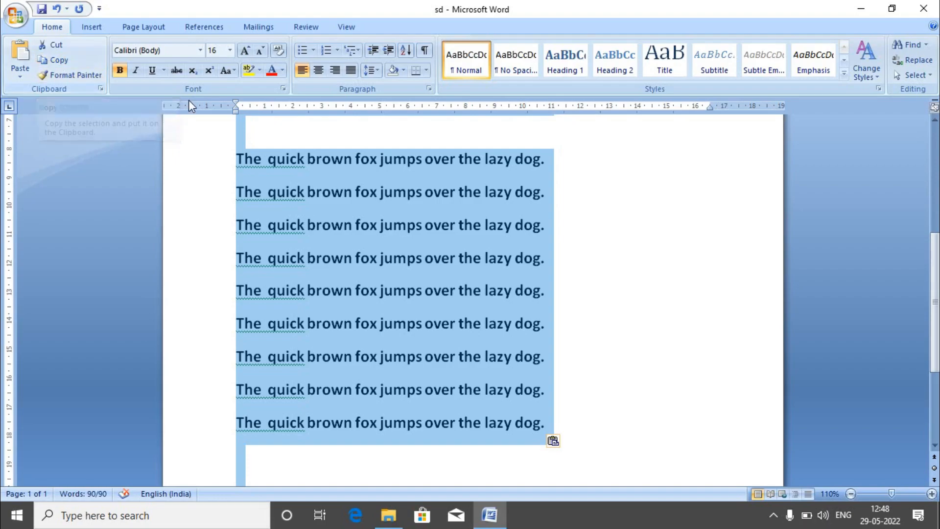
click(198, 50)
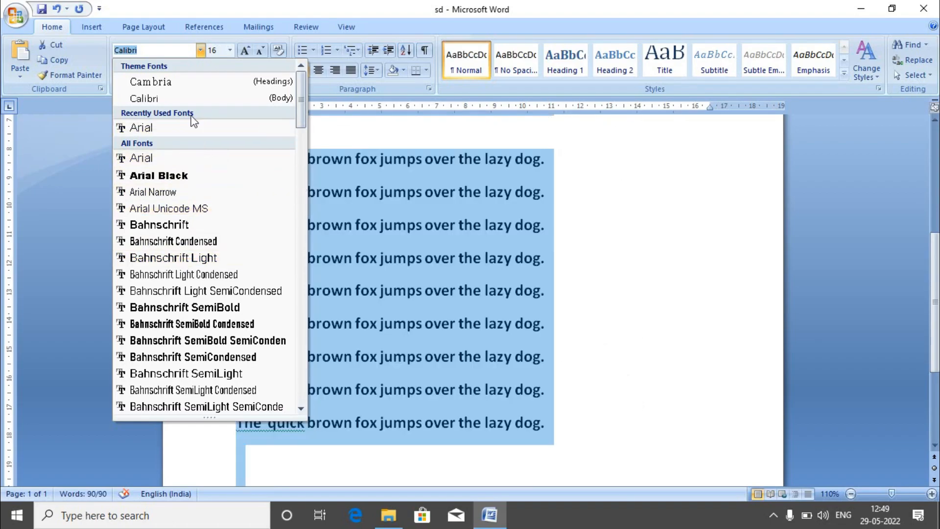
click(227, 35)
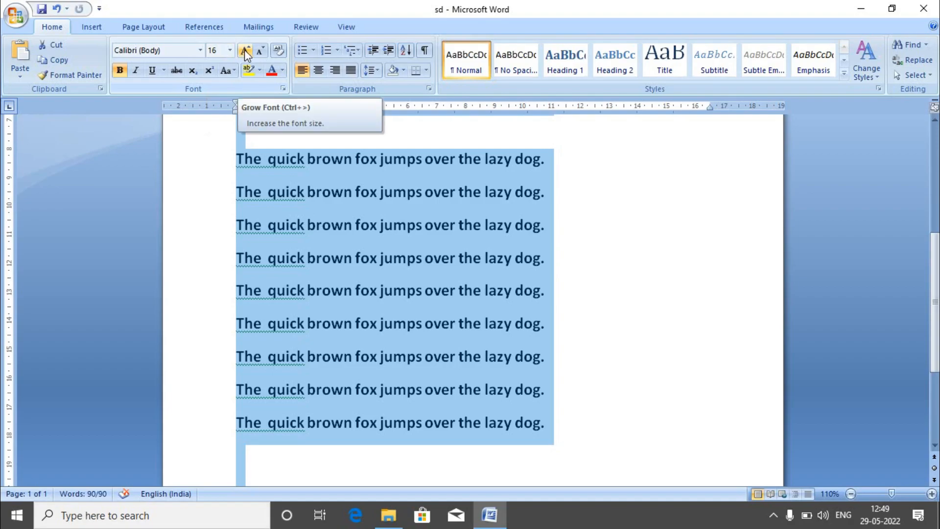
Step: Enlarge all the selected text to size 22 with Grow Font, and reduce it back to 16 with Shrink Font
click(245, 50)
click(244, 50)
click(245, 50)
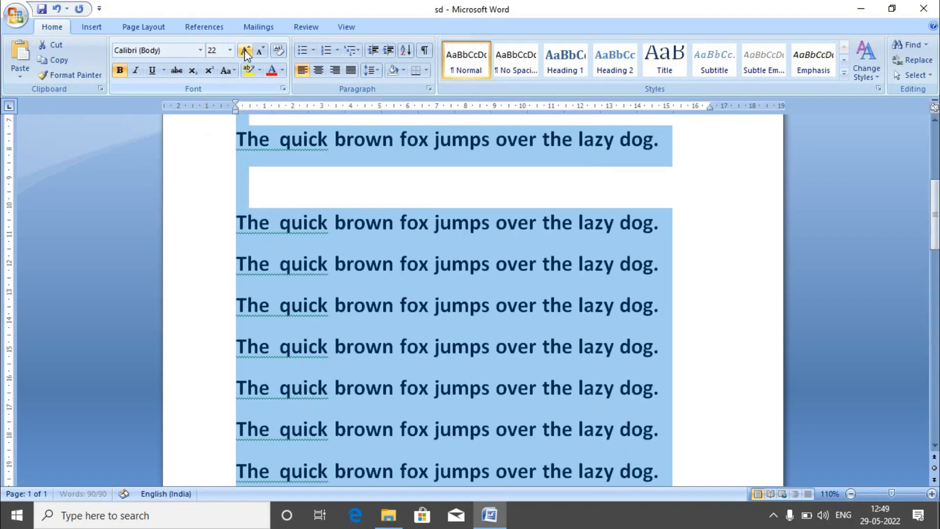
click(261, 51)
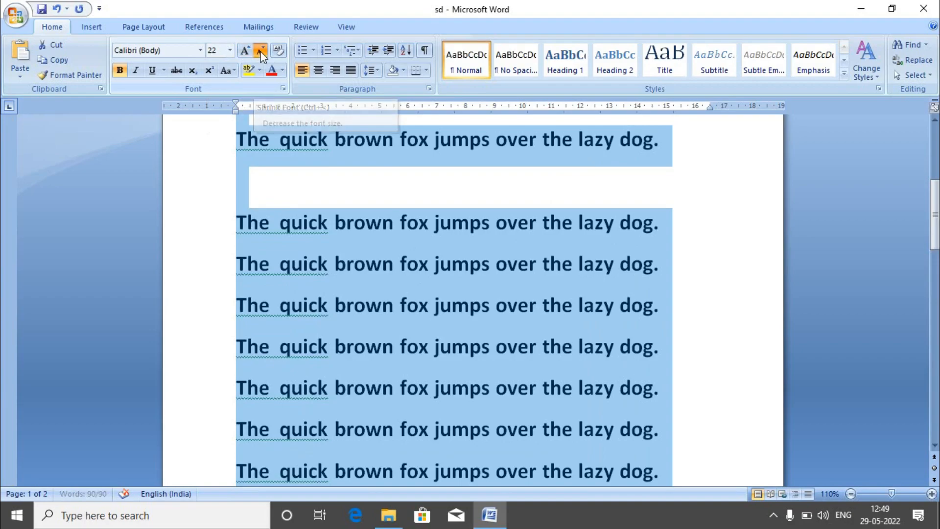
click(261, 51)
click(261, 51)
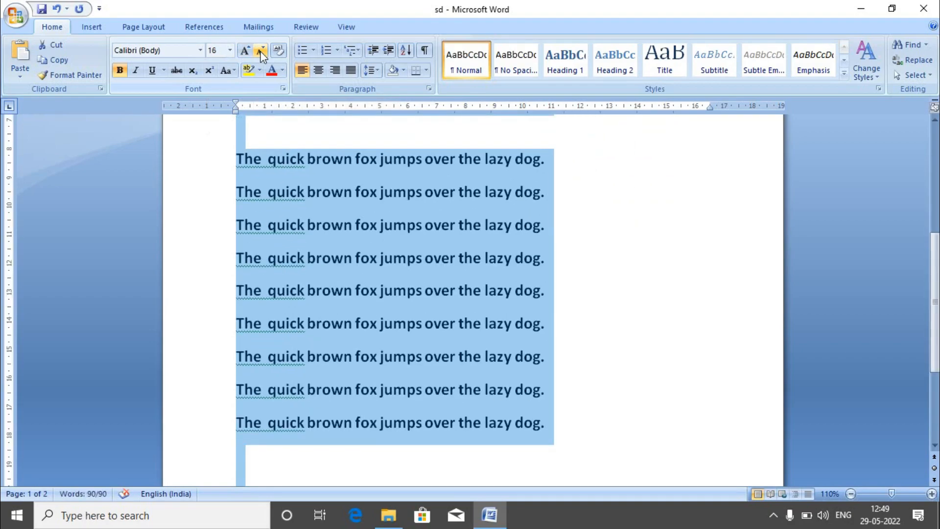
Step: Look through the list of font sizes without choosing one, and deselect the text
click(229, 50)
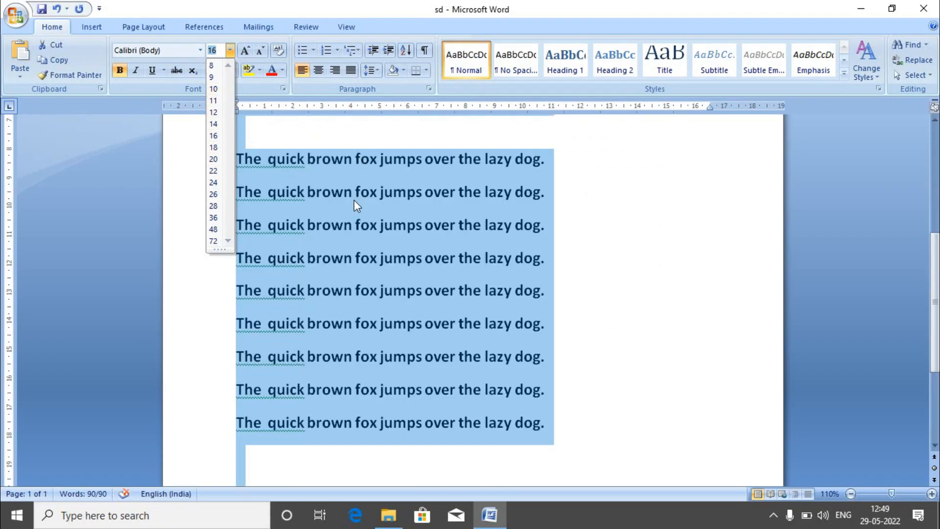
click(354, 199)
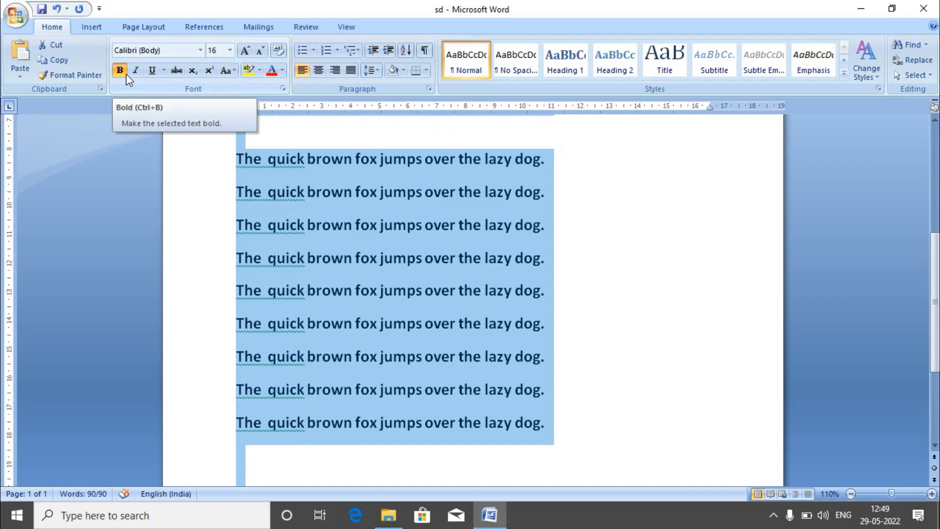
click(458, 228)
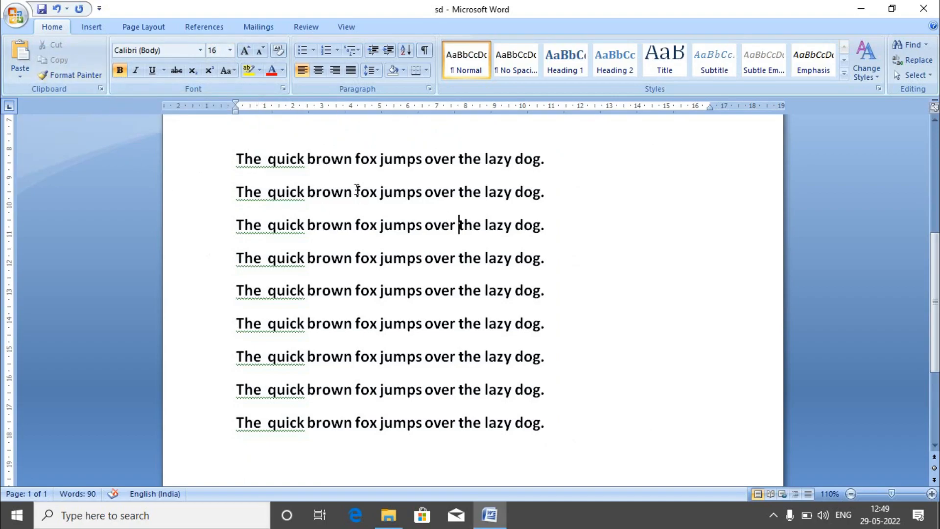
Step: Select all the text, remove its bold formatting, and apply bold to it again
click(120, 73)
click(245, 159)
key(ctrl+a)
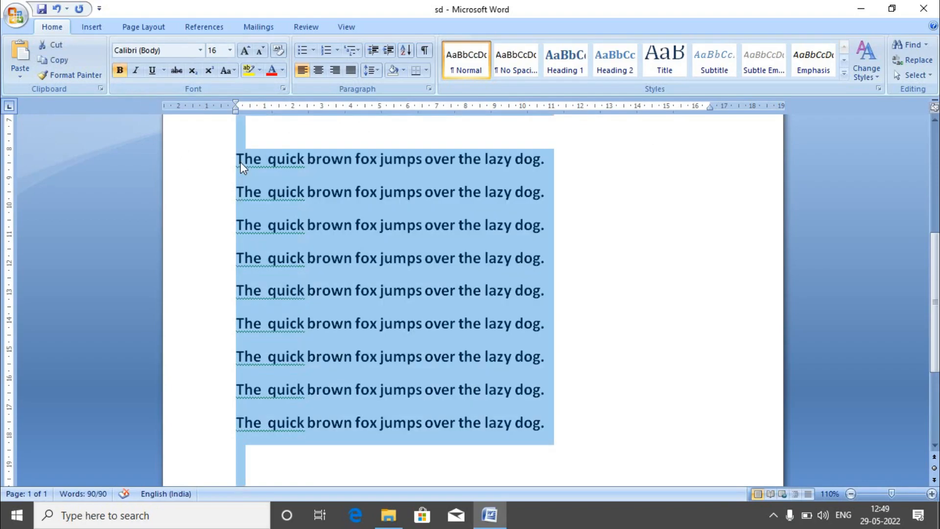
click(121, 73)
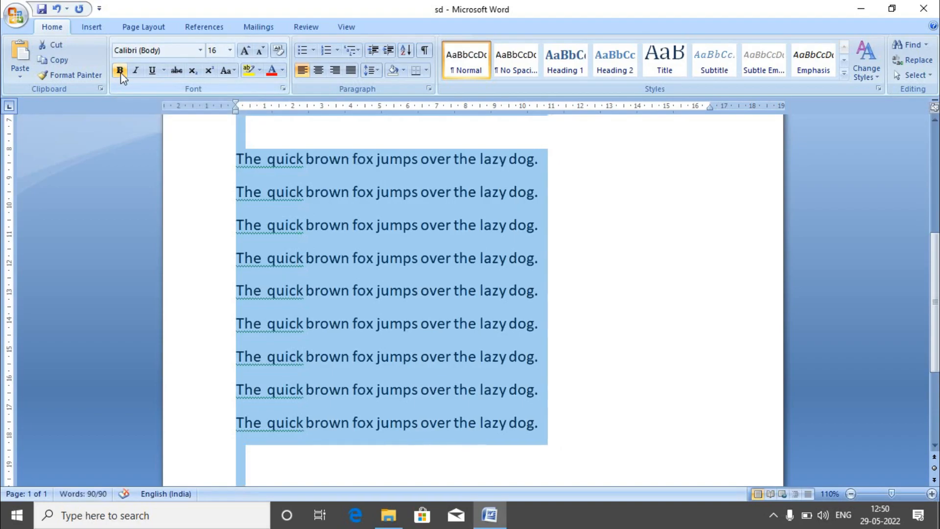
click(120, 73)
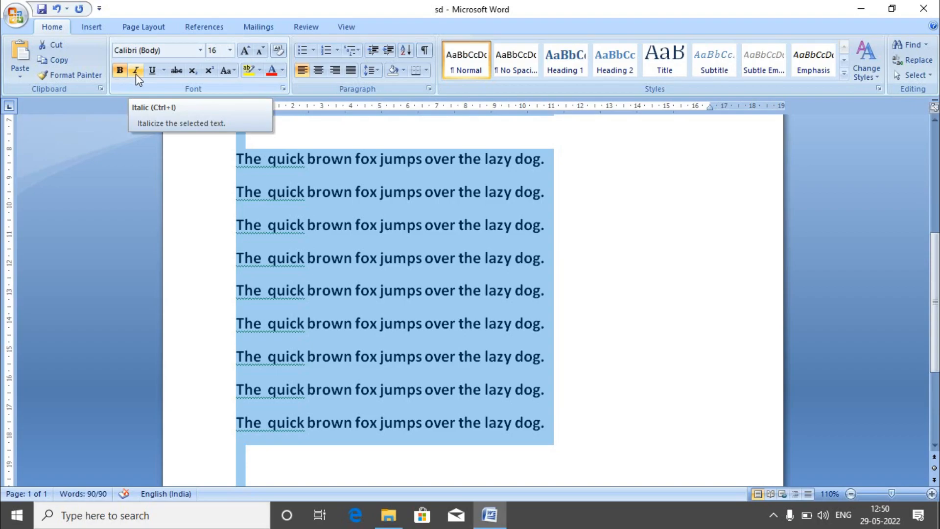
Step: Make all the selected text italic and underlined
click(136, 71)
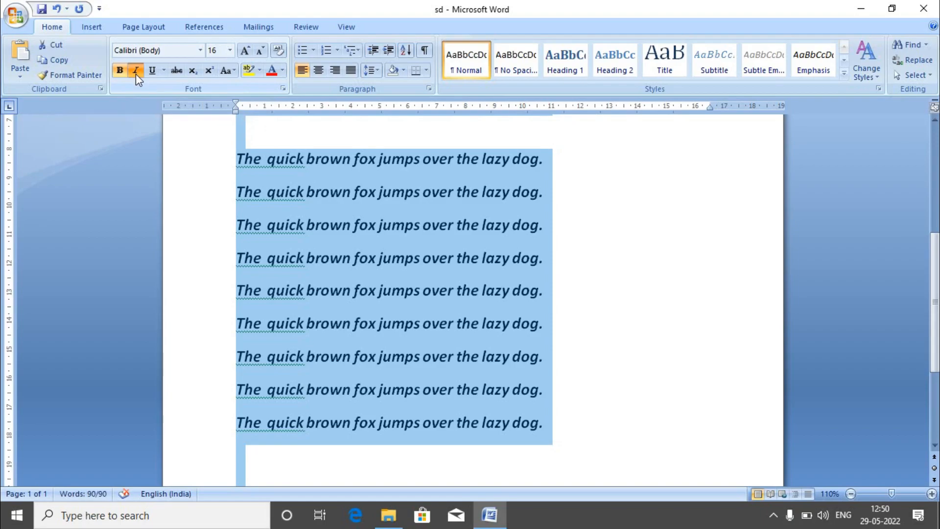
click(136, 73)
click(136, 73)
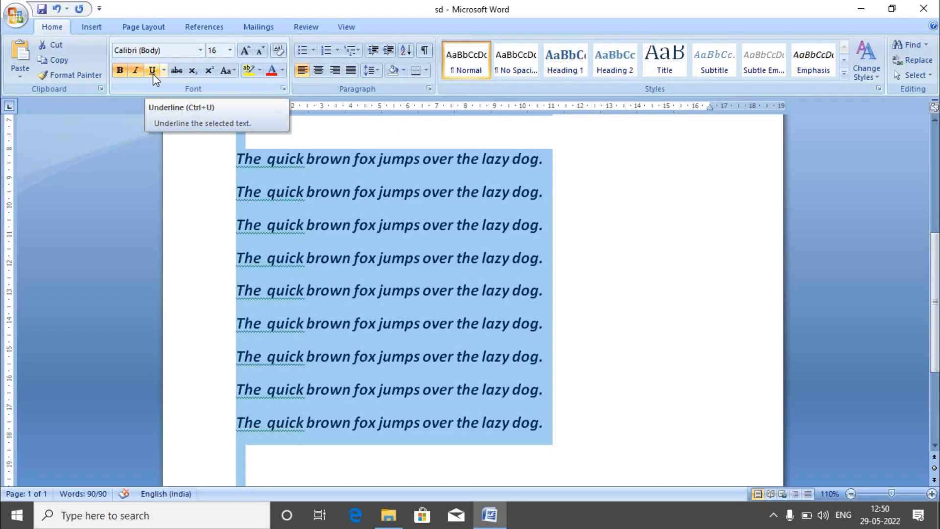
click(153, 72)
click(153, 72)
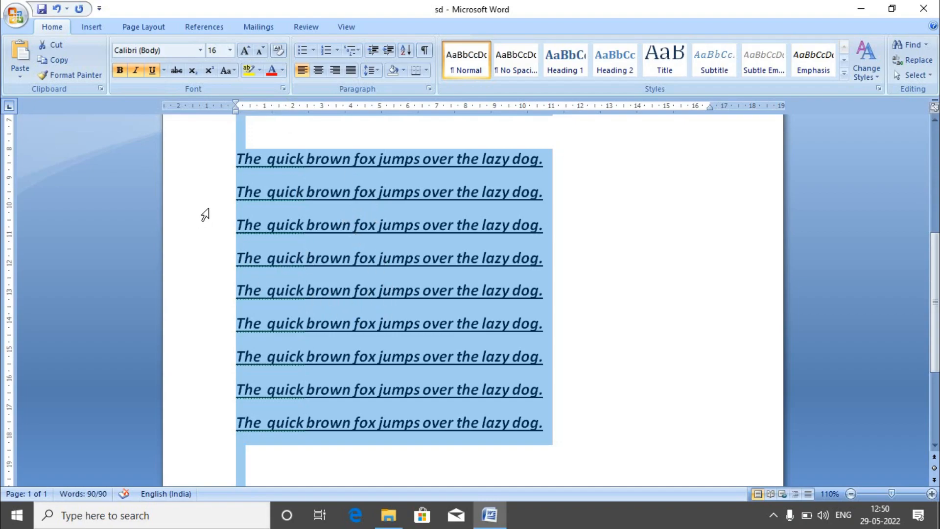
Step: Try strikethrough on all the text and remove it, and strike through only the word "jumps" in the second visible line
click(174, 73)
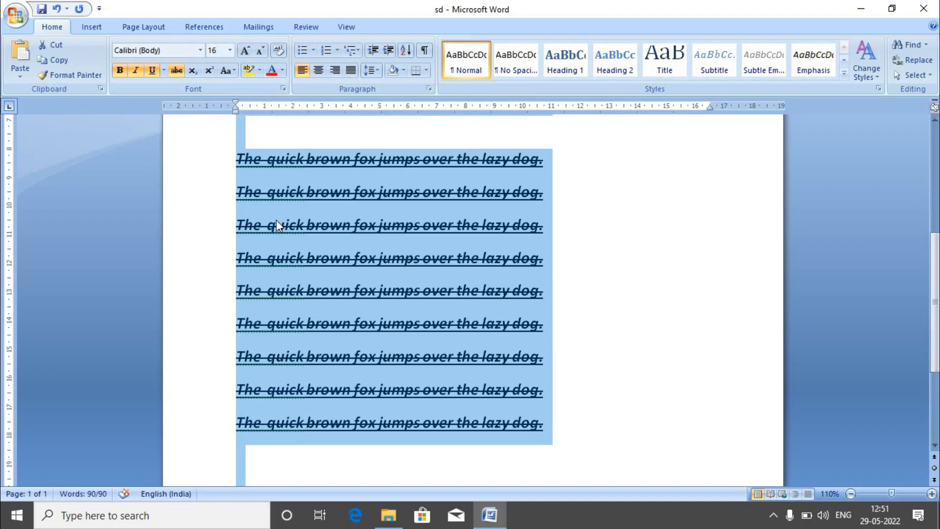
click(182, 68)
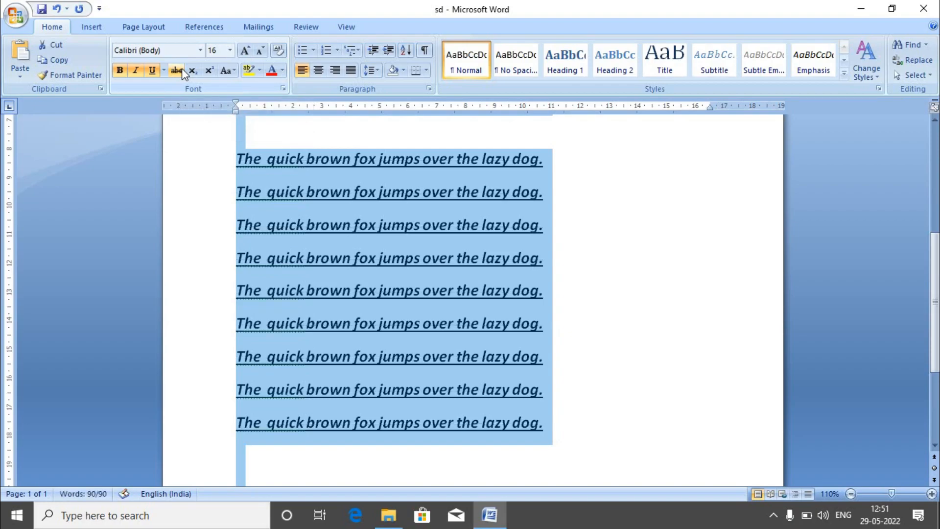
double_click(380, 192)
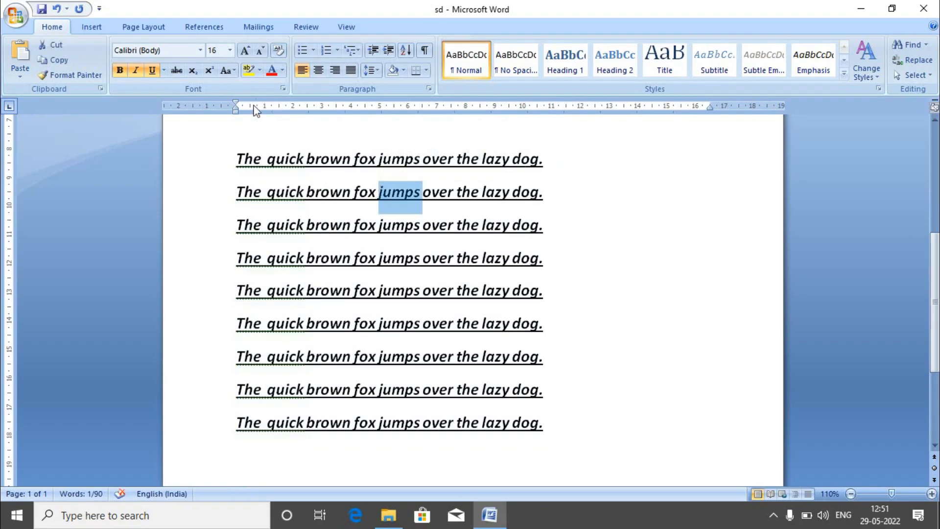
click(177, 72)
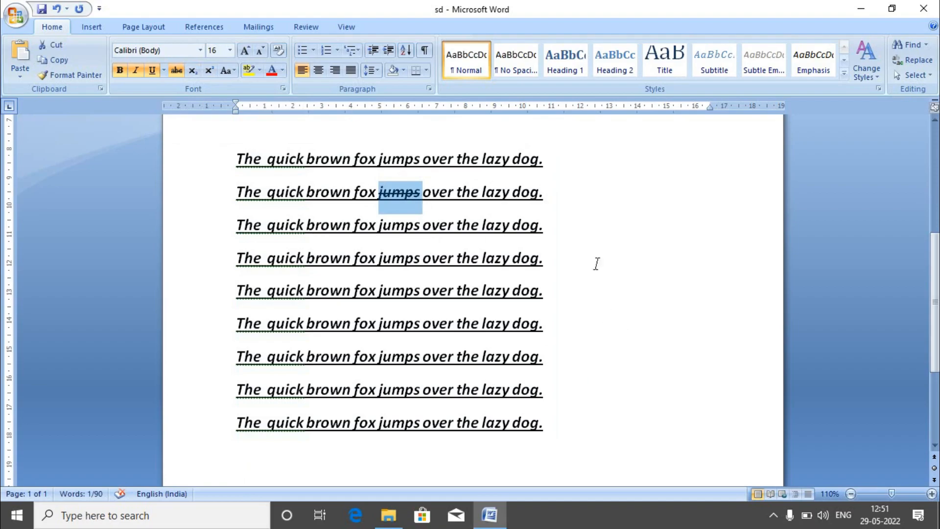
click(586, 202)
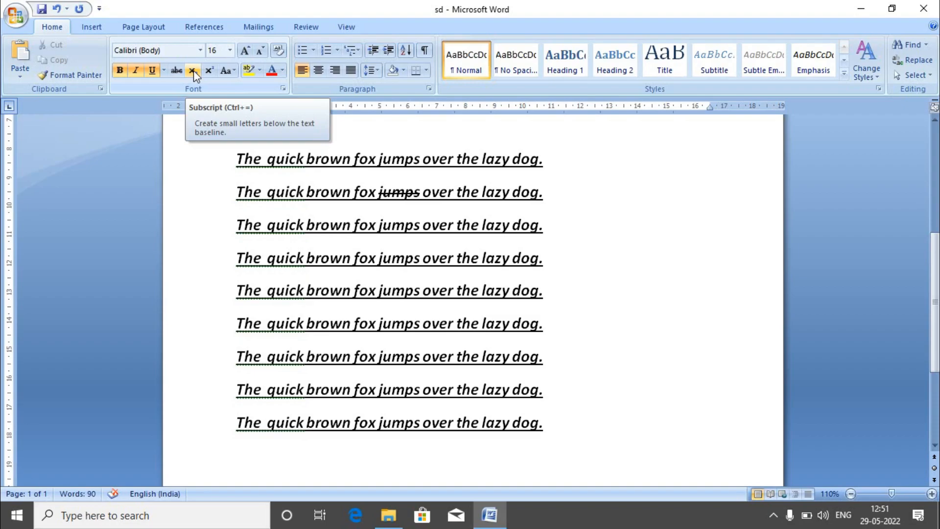
Step: Add H2 at the end of the second visible line, followed by a tab and h2
text(h)
key(BackSpace)
key(ctrl+equal)
text(h)
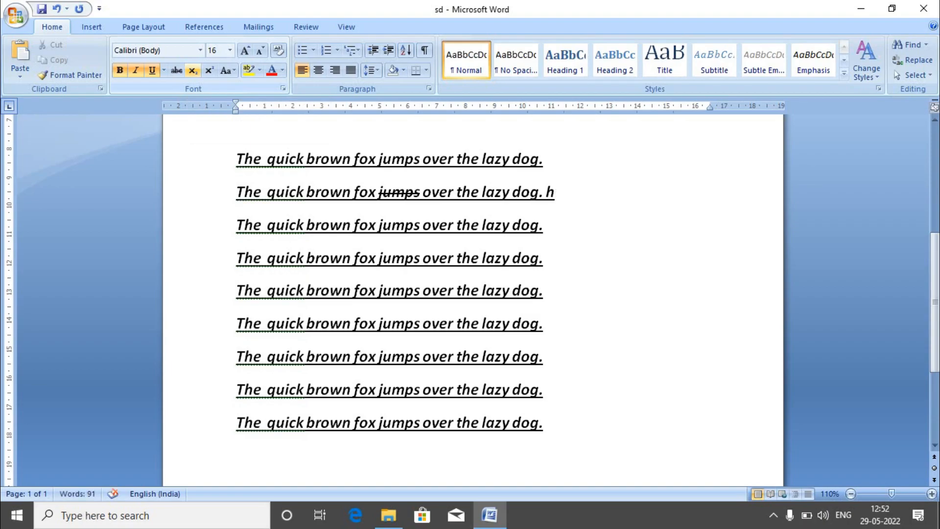
key(BackSpace)
text(H2)
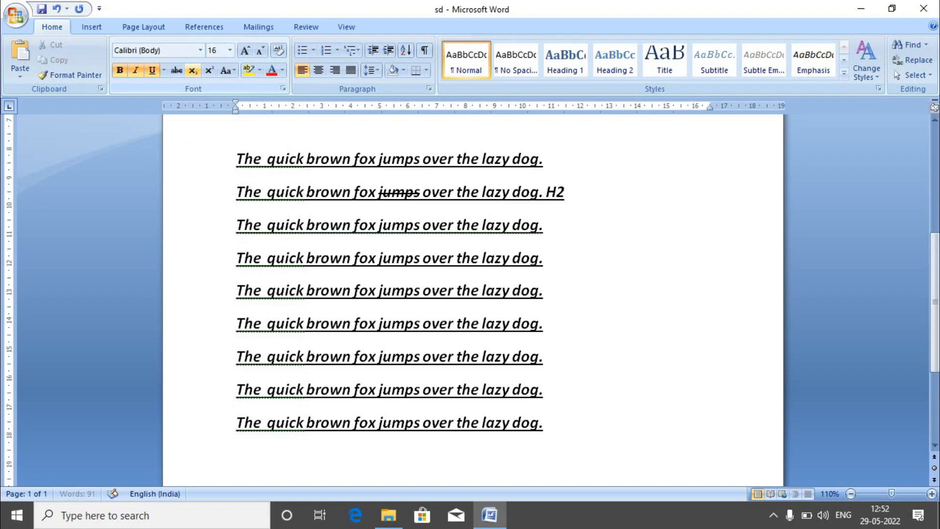
key(Tab)
text(h2)
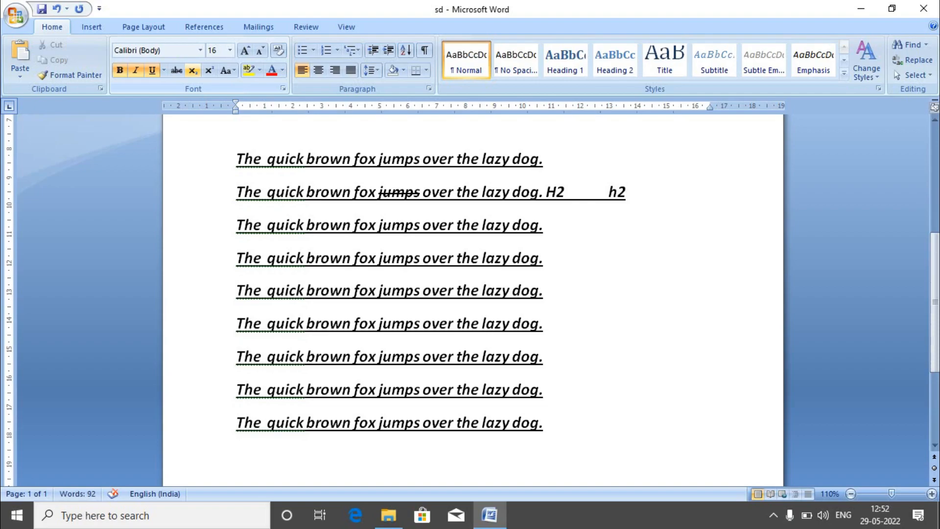
Step: Make the 2 of the lowercase h2 a subscript and complete the formula with a normal-baseline o
double_click(621, 192)
triple_click(621, 192)
double_click(621, 191)
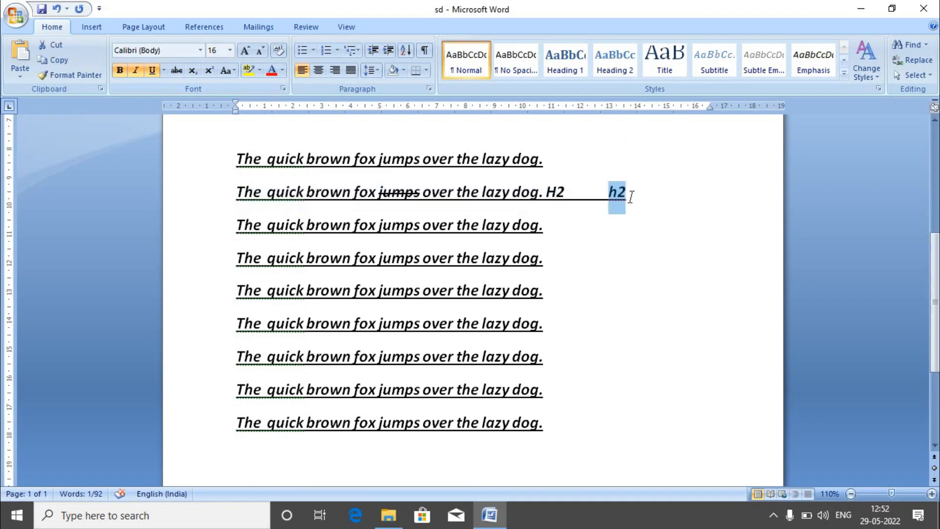
click(630, 196)
key(shift+Left)
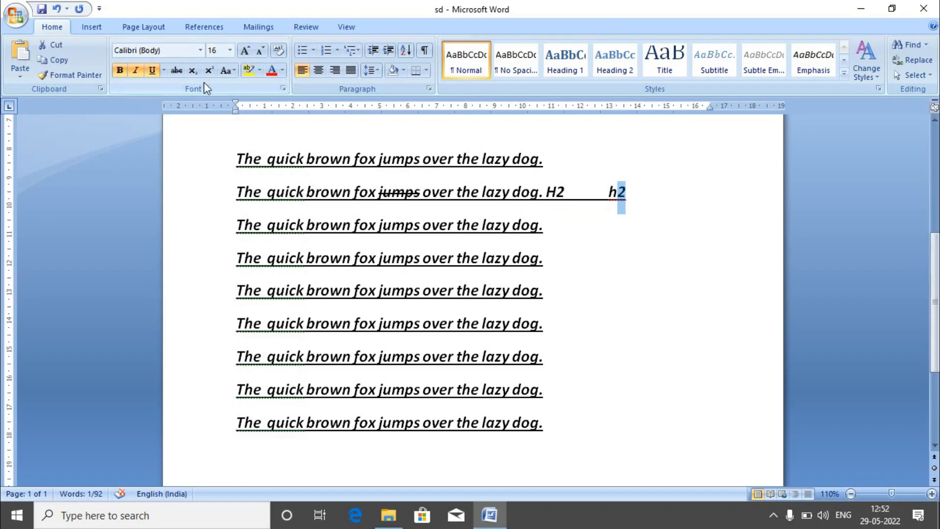
click(194, 71)
click(640, 195)
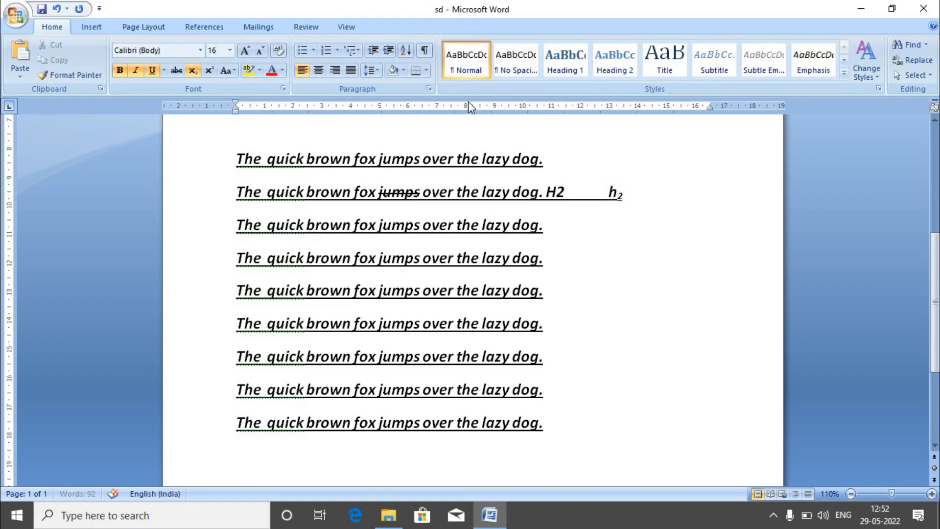
click(193, 70)
text(o)
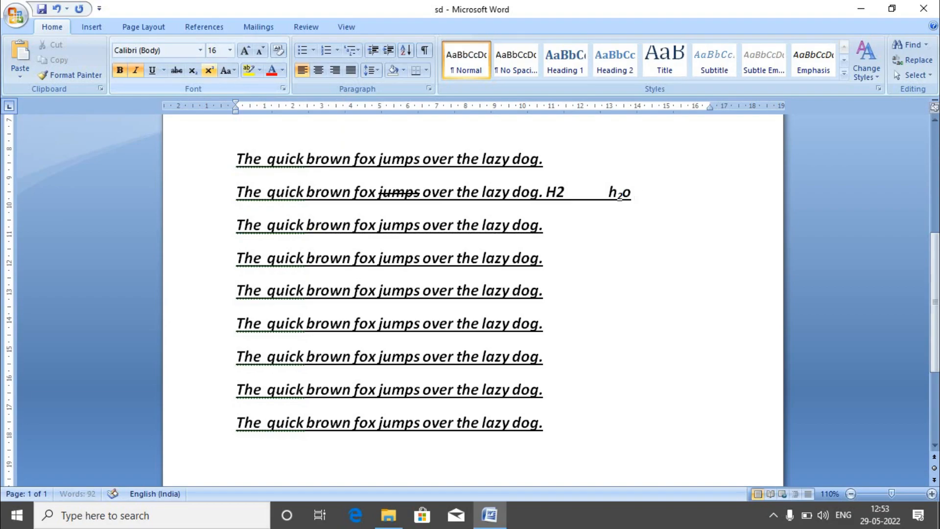
Step: Add 106 after the water formula and make its 6 a superscript
text(106)
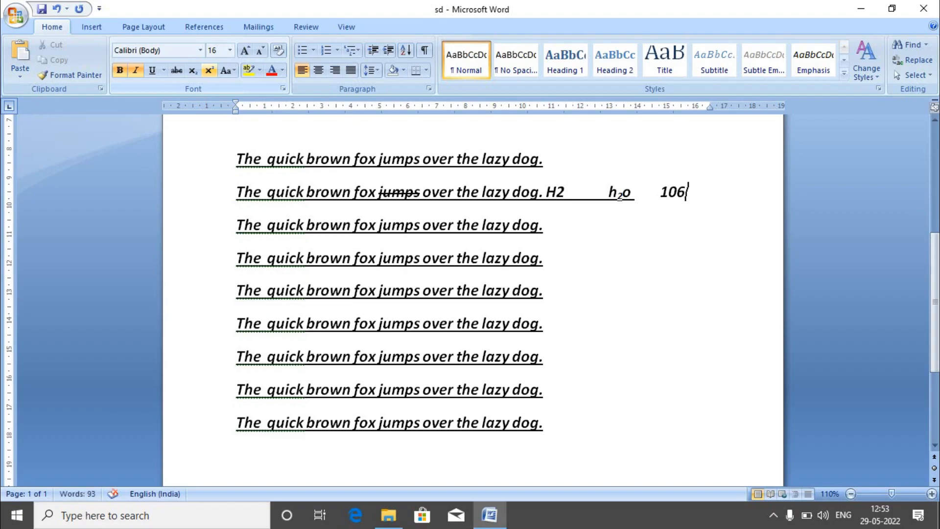
key(BackSpace)
text(6)
key(shift+Left)
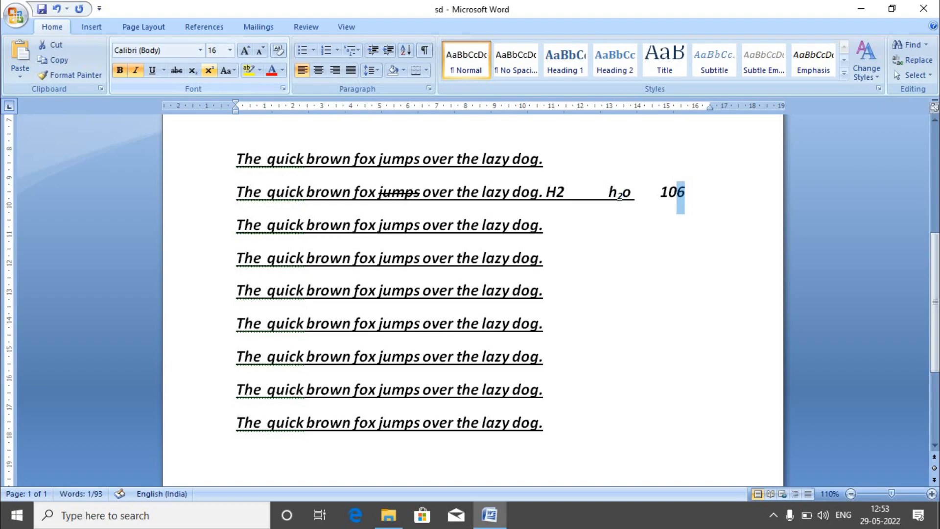
click(208, 71)
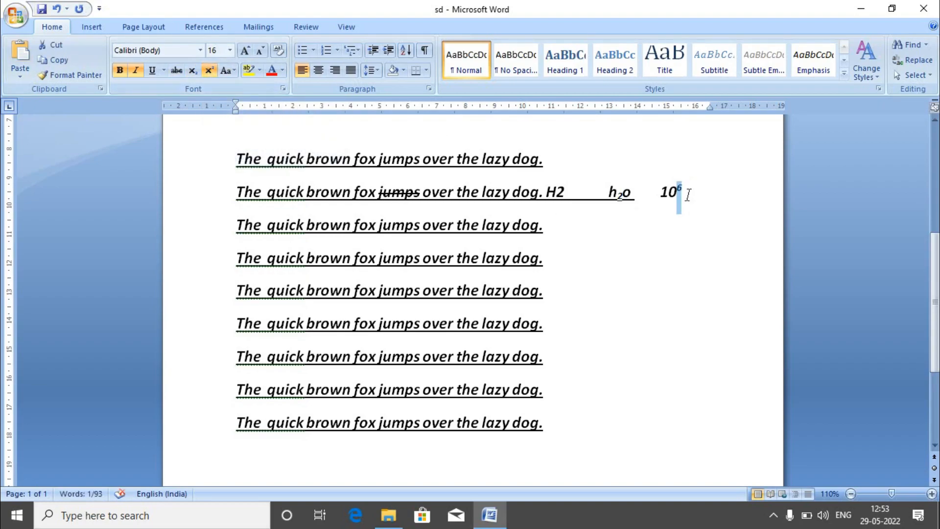
click(701, 208)
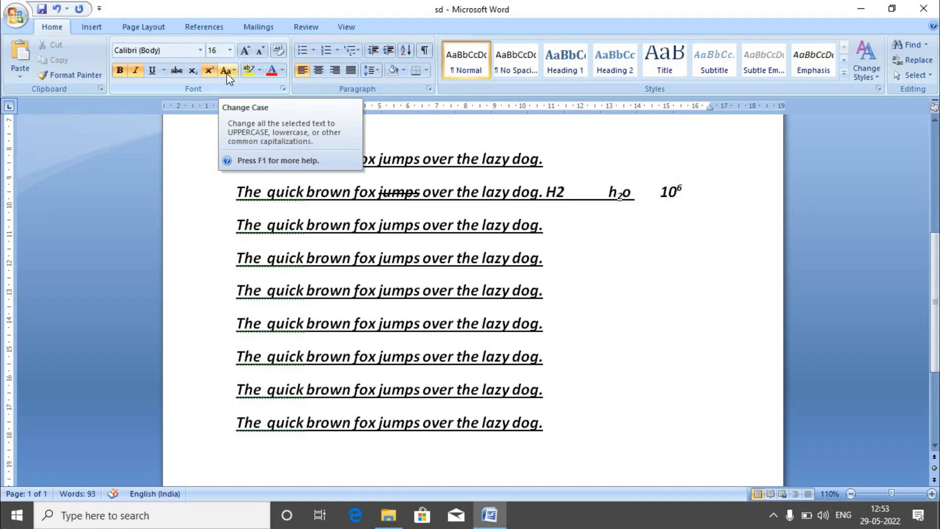
Step: Change the first visible sentence to UPPERCASE and review the other Change Case options without applying one
double_click(366, 159)
click(545, 159)
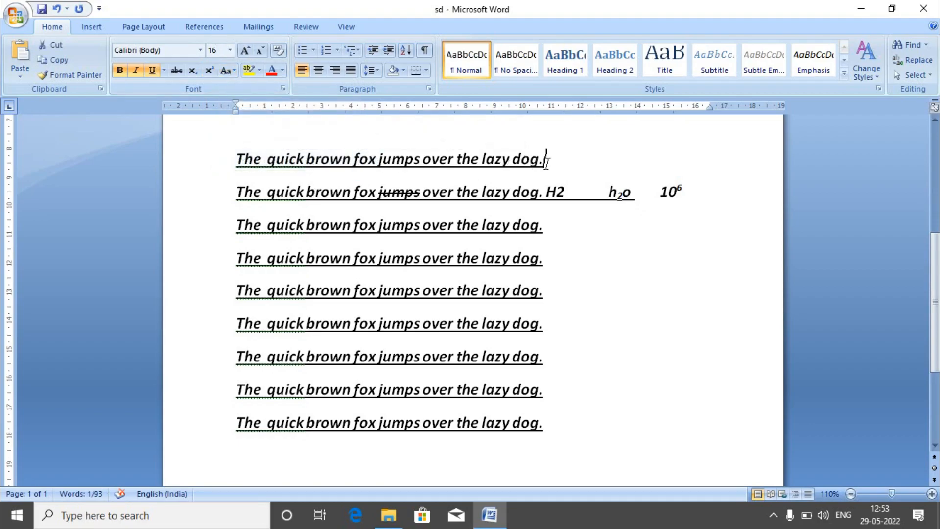
drag(546, 160, 253, 152)
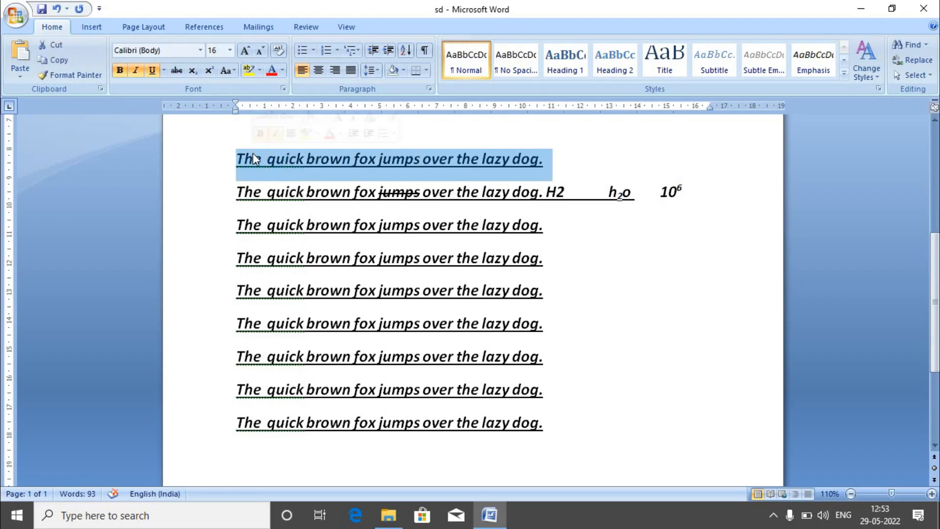
click(230, 70)
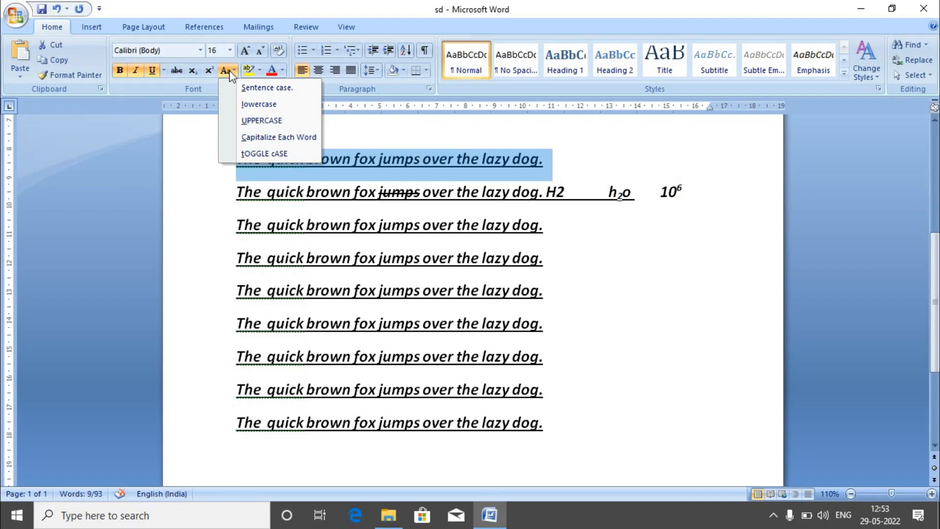
click(268, 122)
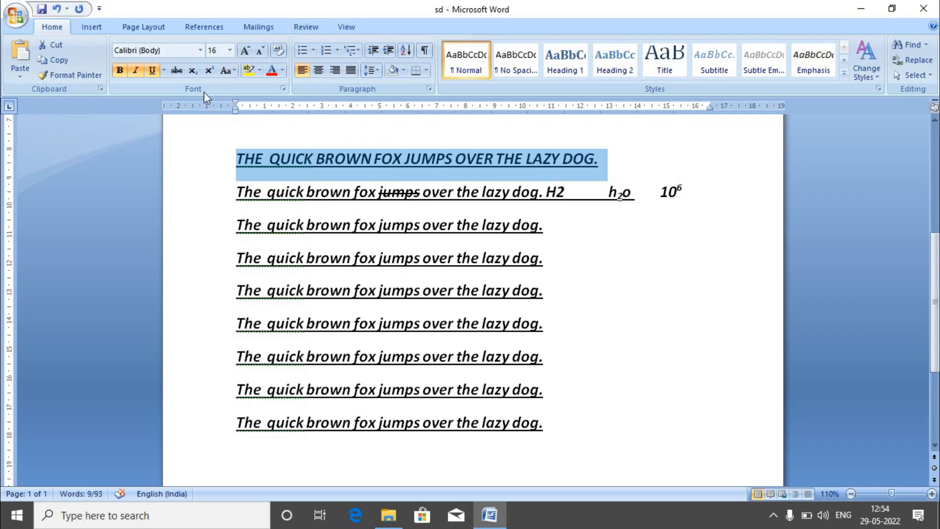
click(229, 67)
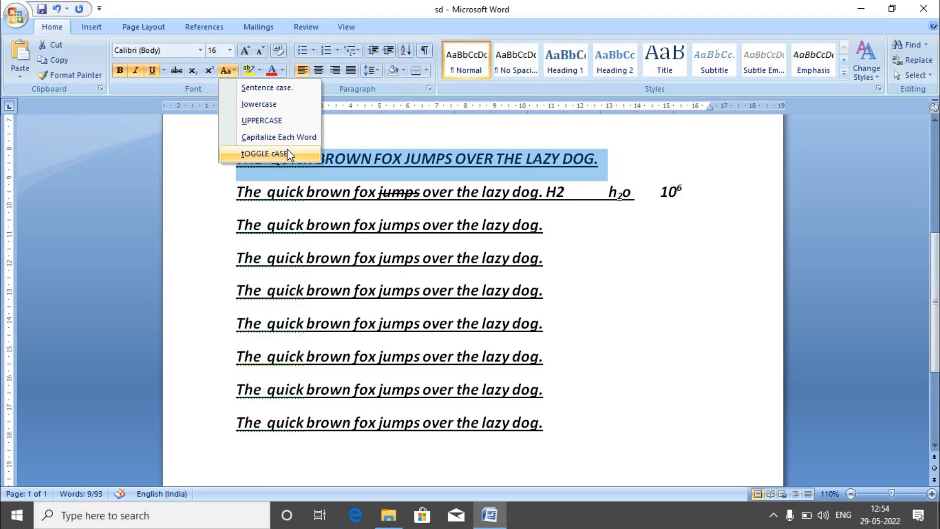
click(380, 144)
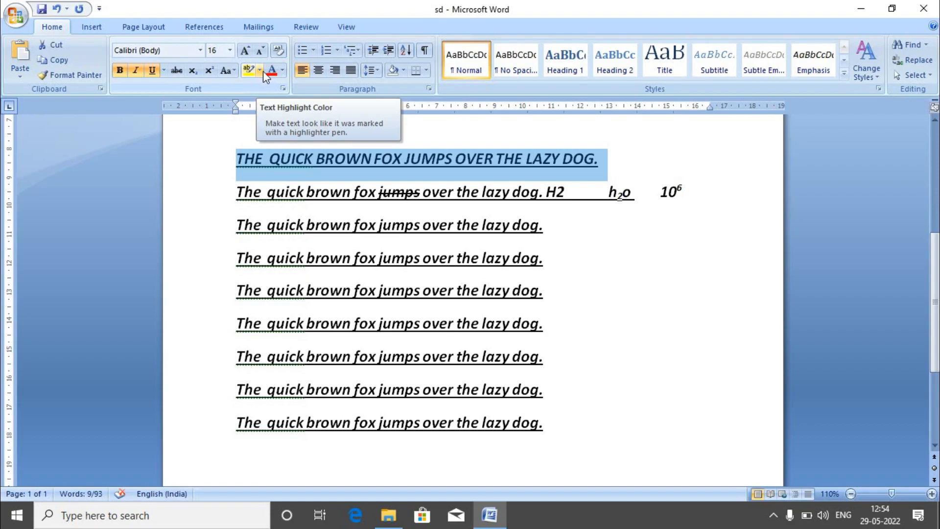
Step: Highlight the word "brown" in the second visible line in yellow, and look at the font colors without choosing one
double_click(331, 192)
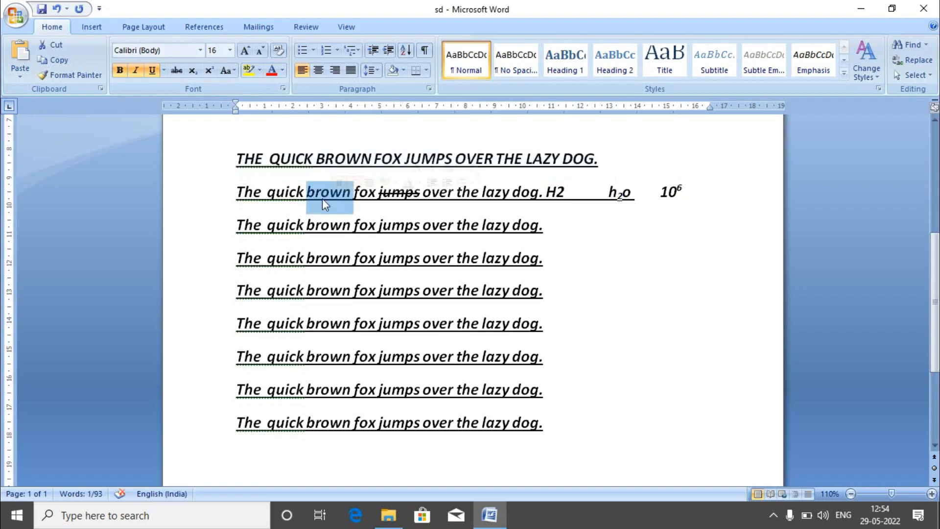
click(248, 70)
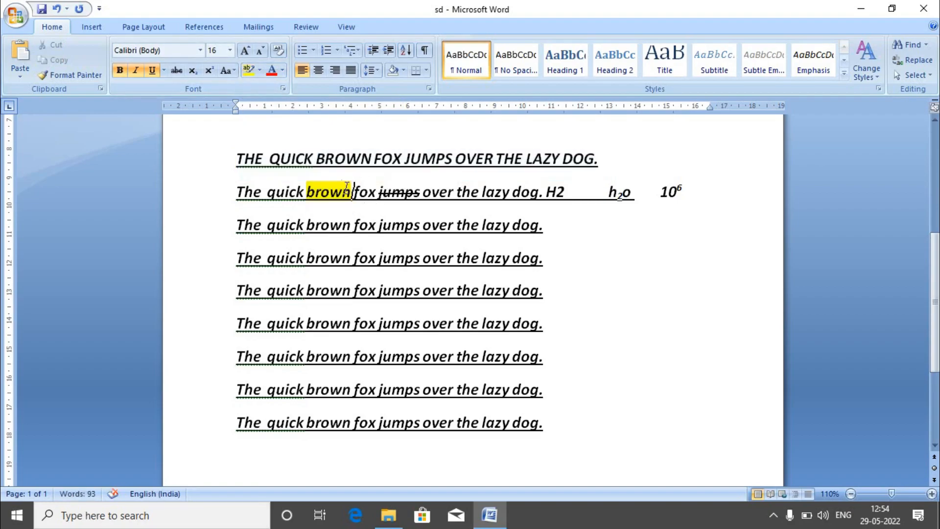
click(281, 70)
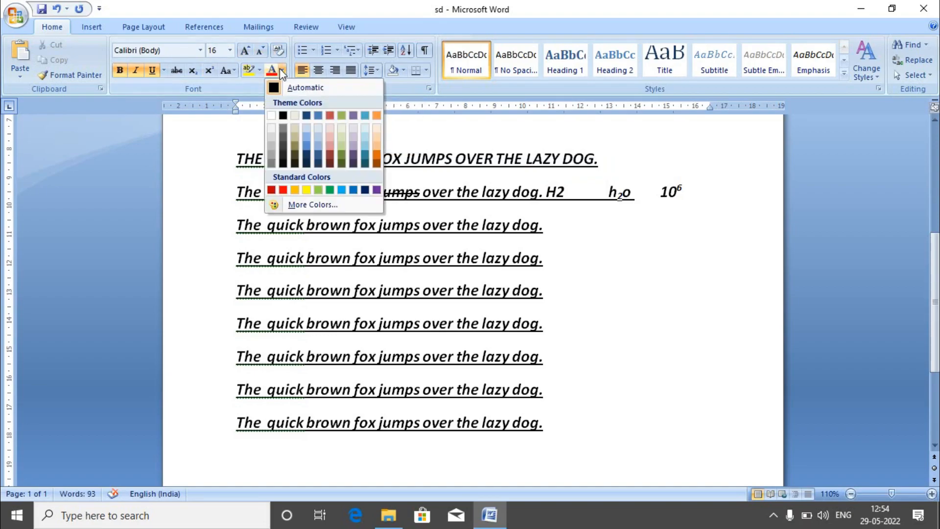
click(446, 159)
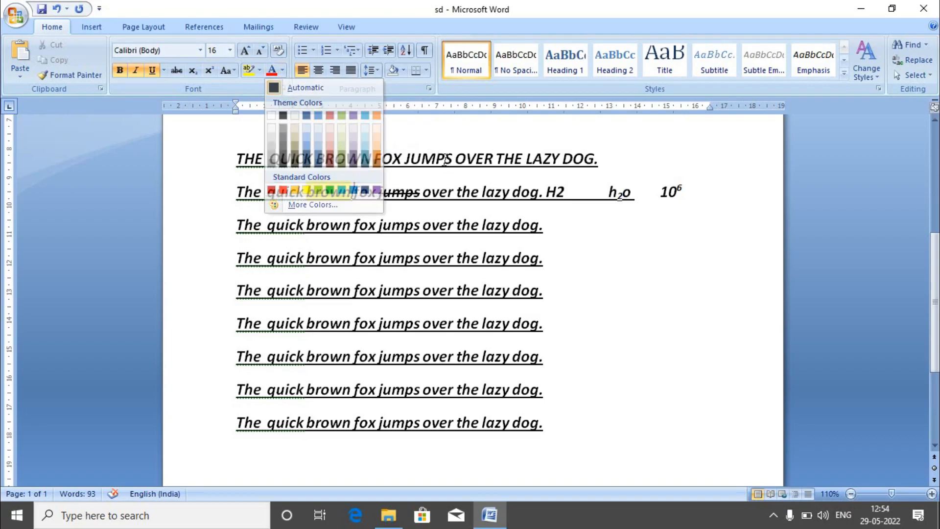
Step: Change the font color of the whole uppercase sentence to a darker orange theme shade
double_click(558, 169)
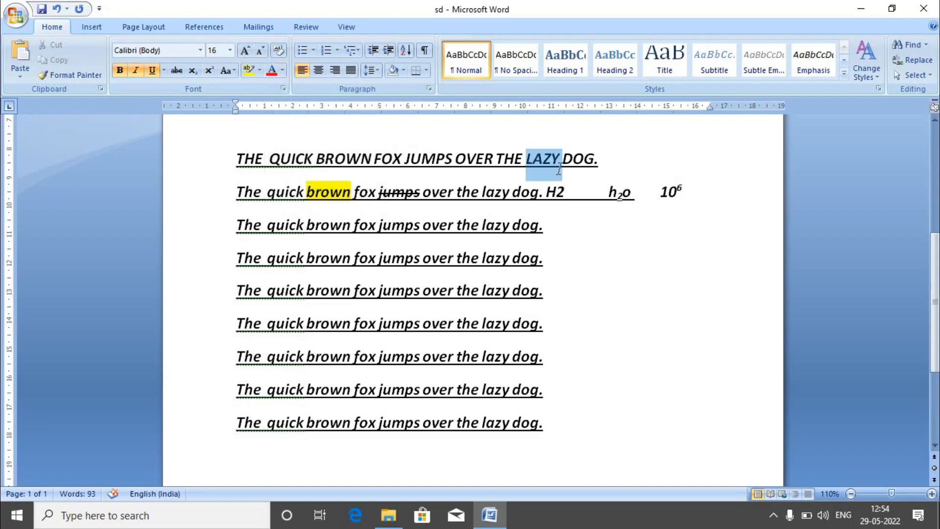
click(585, 159)
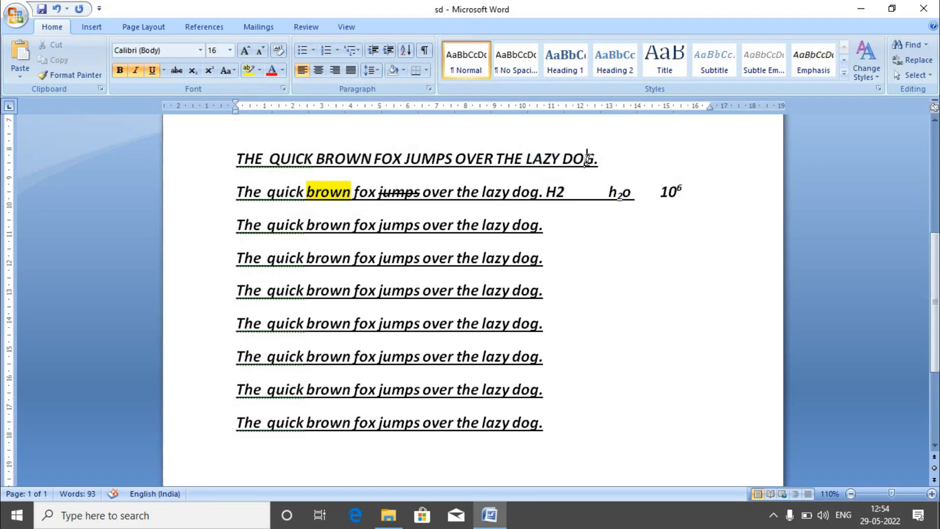
double_click(587, 159)
click(602, 159)
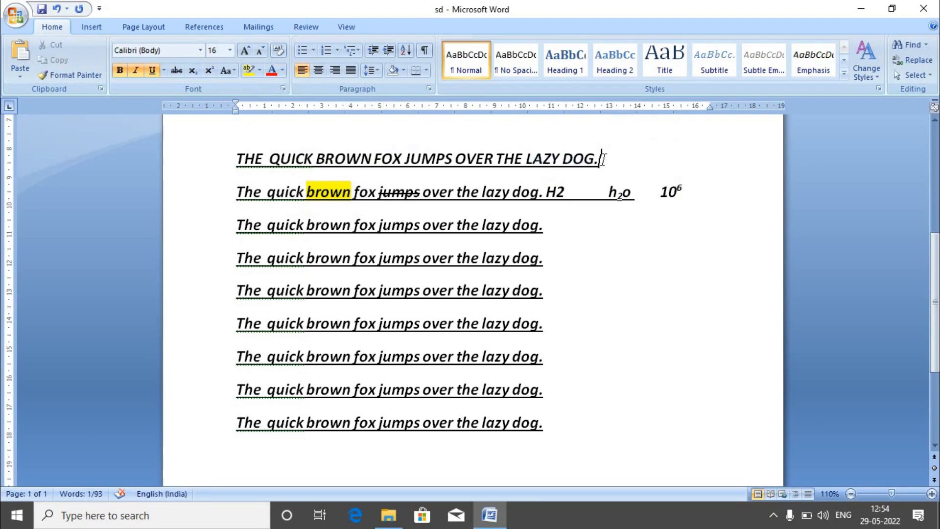
key(shift+Left)
key(shift+Left)
key(shift+Left)
key(shift+Left)
key(shift+Left)
key(shift+Left)
key(shift+Left)
key(shift+Left)
key(shift+Left)
key(shift+Left)
key(shift+Left)
key(shift+Left)
key(shift+Left)
key(shift+Left)
key(shift+Left)
key(shift+Left)
key(shift+Left)
key(shift+Left)
key(shift+Left)
key(shift+Left)
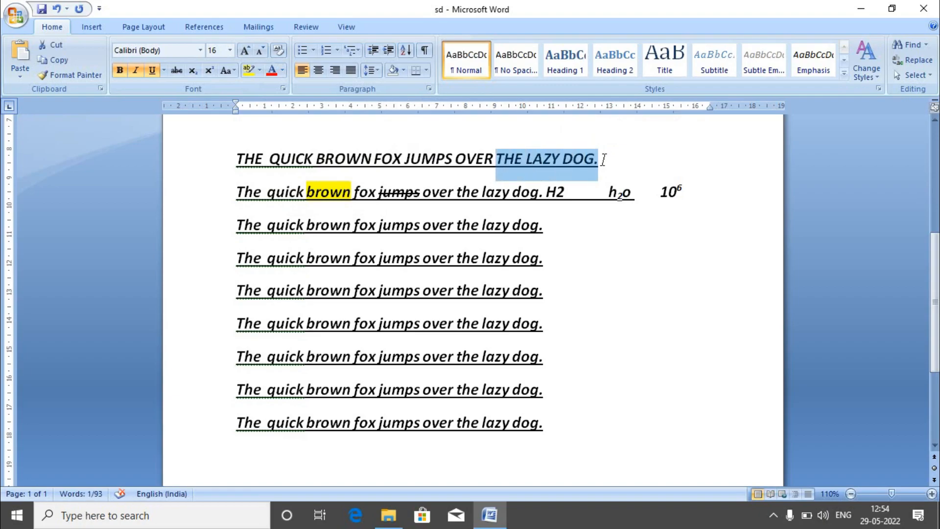
key(shift+Left)
key(shift+Left)
key(shift+Left)
key(shift+Left)
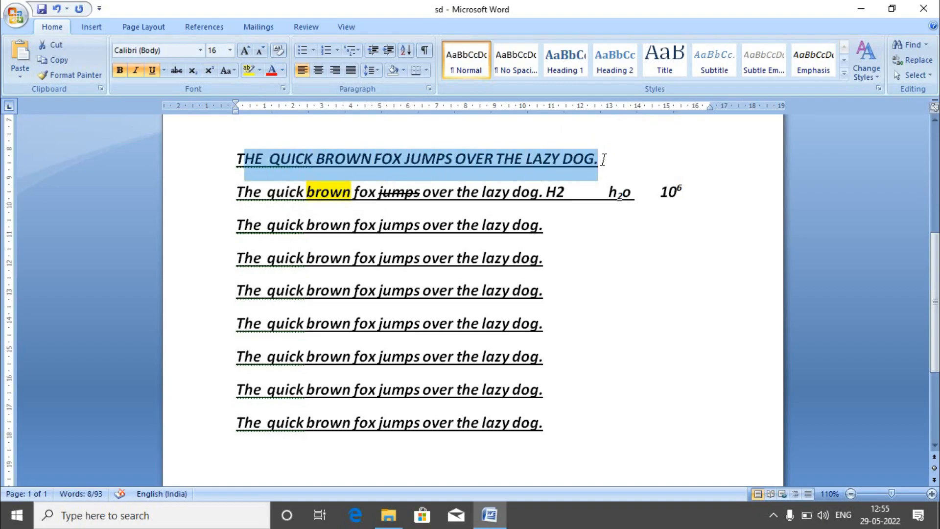
triple_click(603, 159)
click(282, 70)
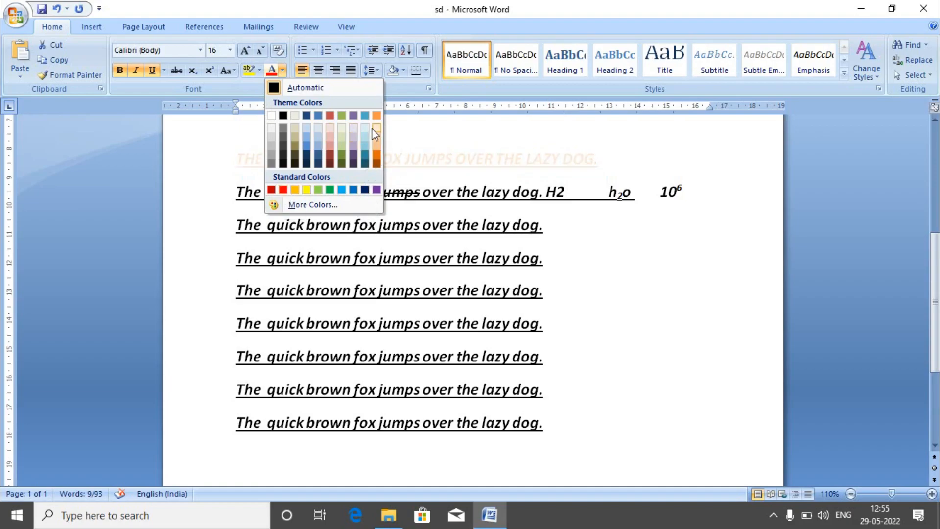
click(378, 155)
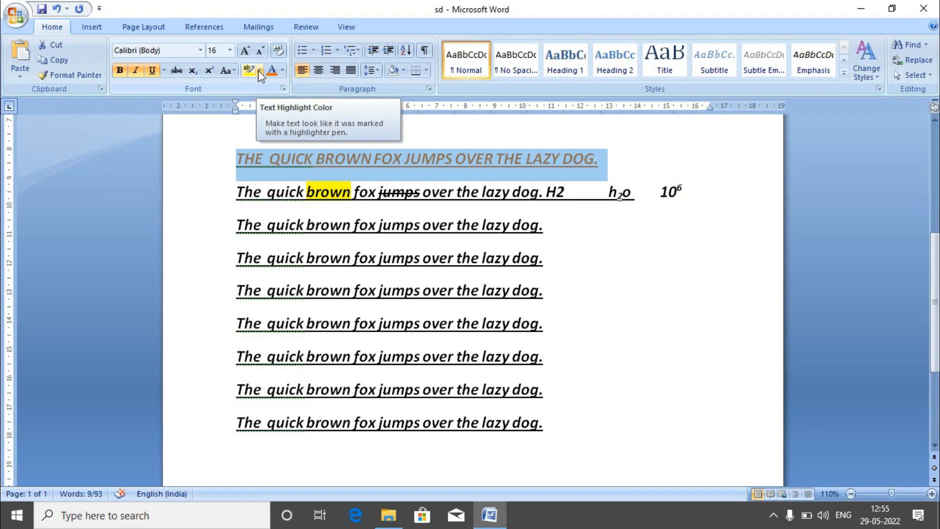
Step: Highlight the uppercase sentence in dark green and the word "brown" in the third visible line in the same color
click(259, 70)
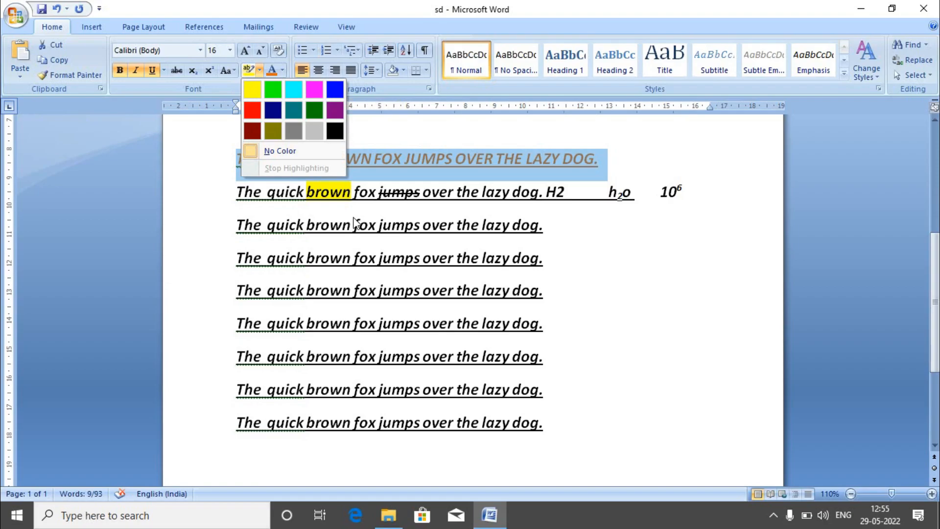
click(314, 108)
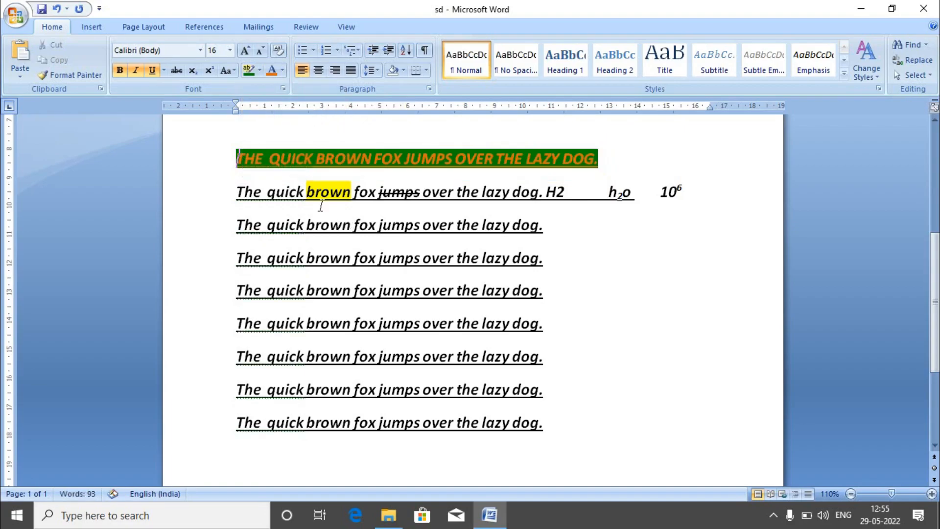
double_click(343, 224)
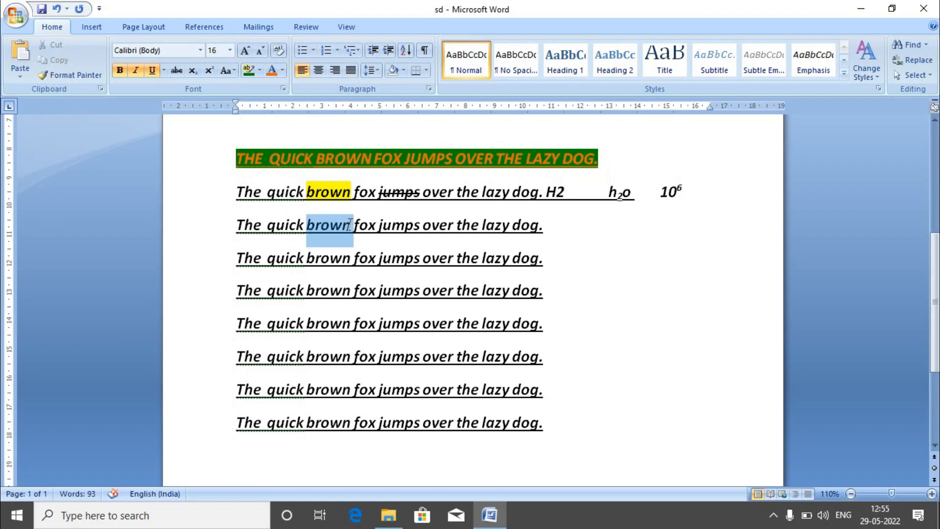
click(248, 69)
click(372, 271)
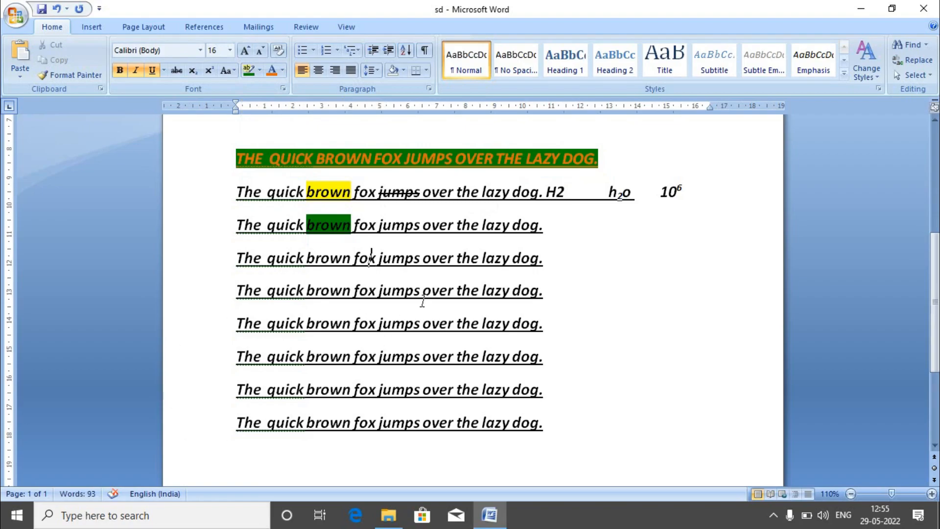
click(279, 56)
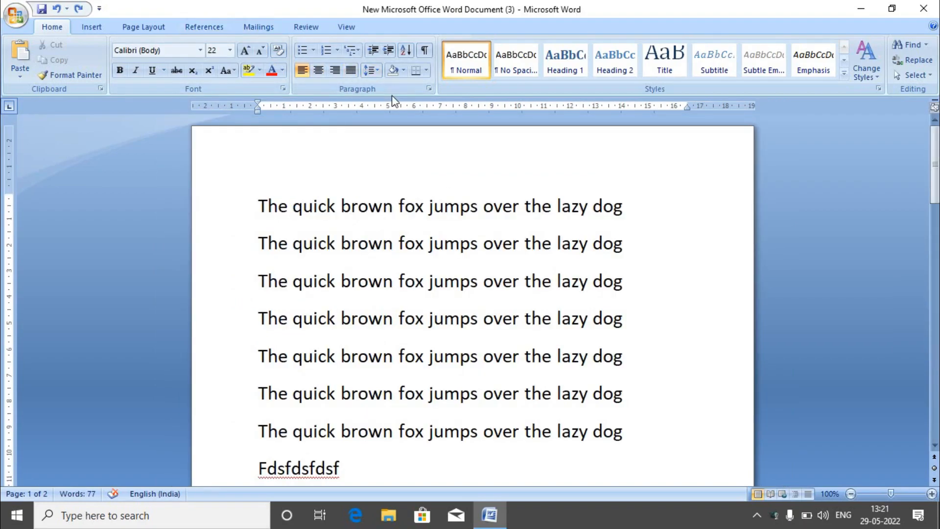
Step: Try a round bullet and 1. 2. 3. numbering on the first line, viewing the bullet and numbering libraries
click(306, 55)
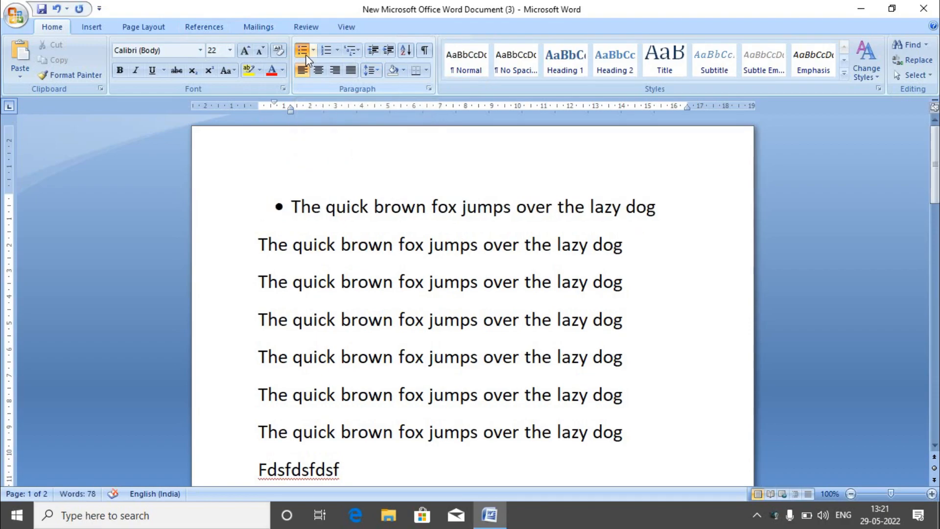
click(313, 51)
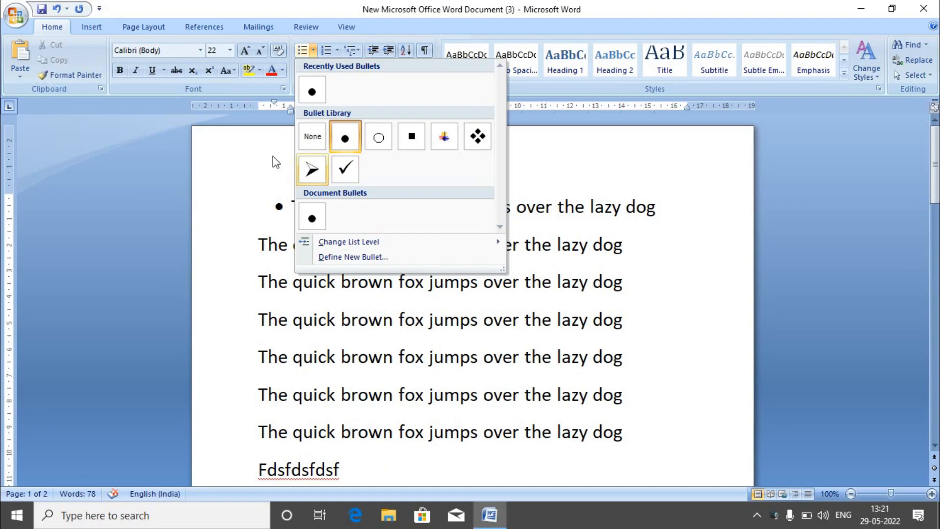
click(329, 48)
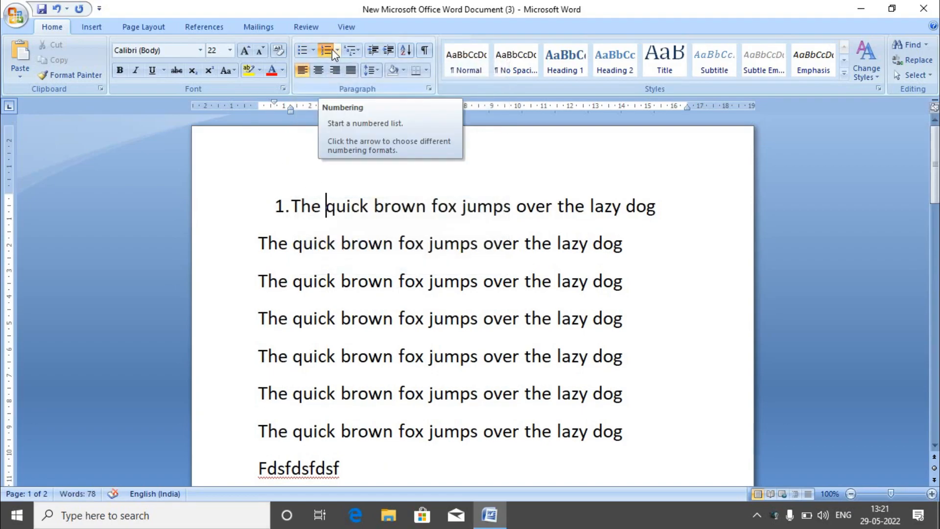
click(338, 51)
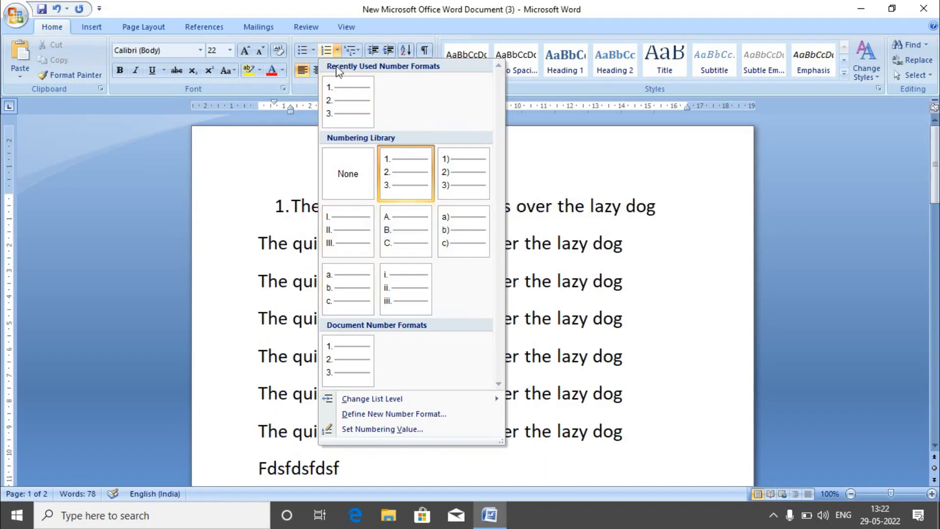
Step: View the multilevel list library without choosing a style, and remove the numbering from the first line
click(348, 48)
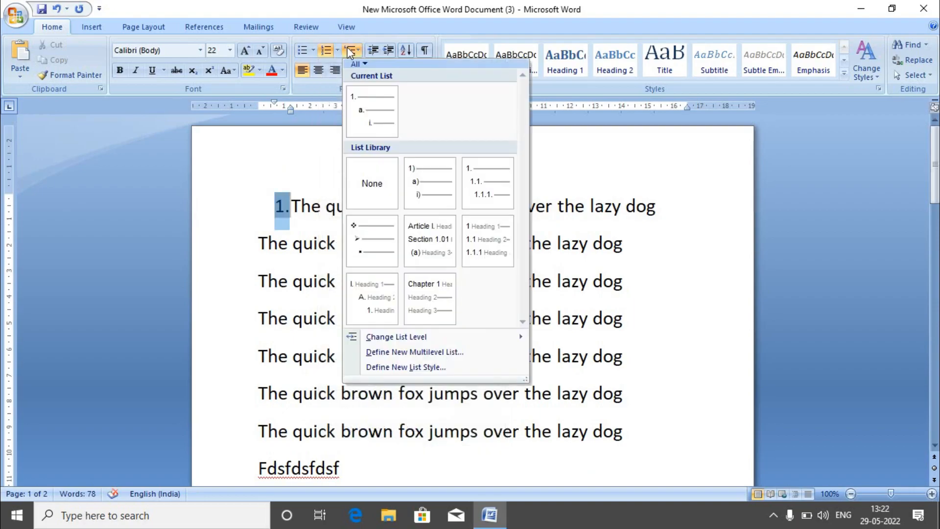
click(359, 52)
click(359, 52)
click(298, 179)
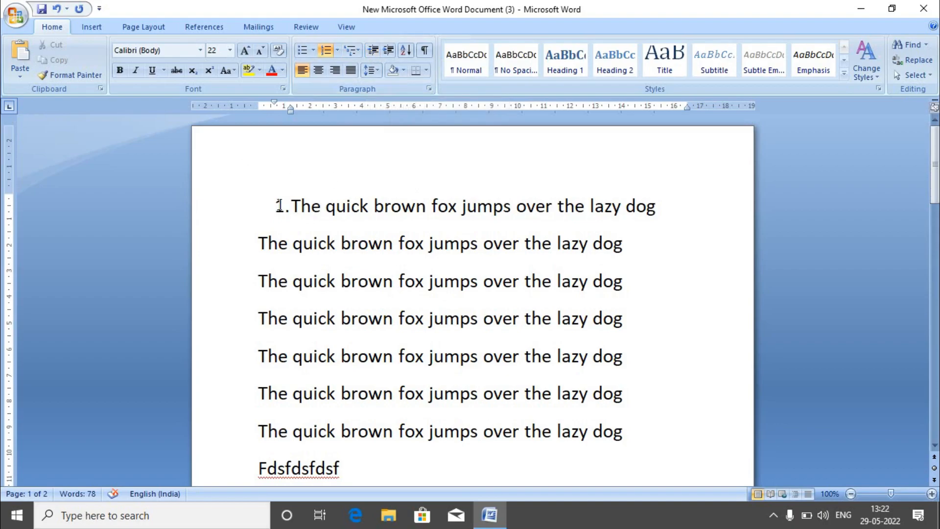
key(Home)
key(BackSpace)
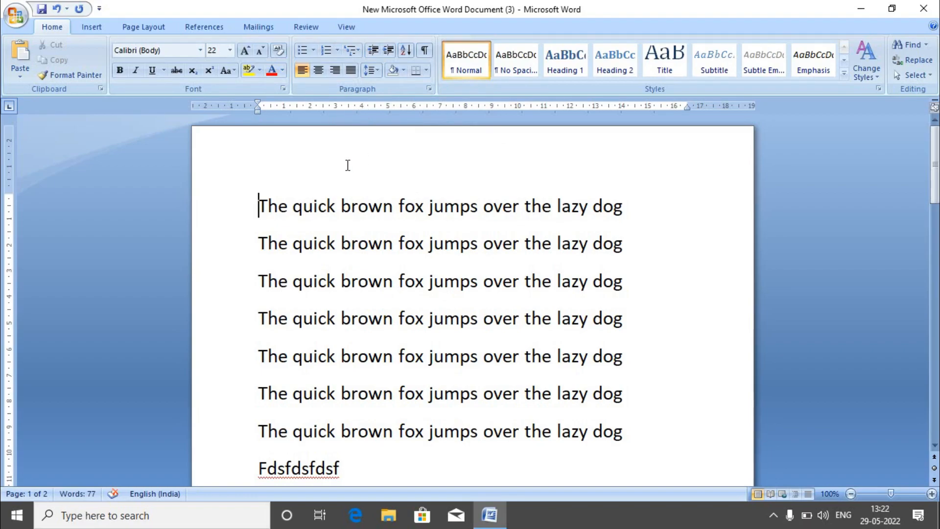
Step: Increase the indent of the first line by three levels
click(385, 49)
click(386, 49)
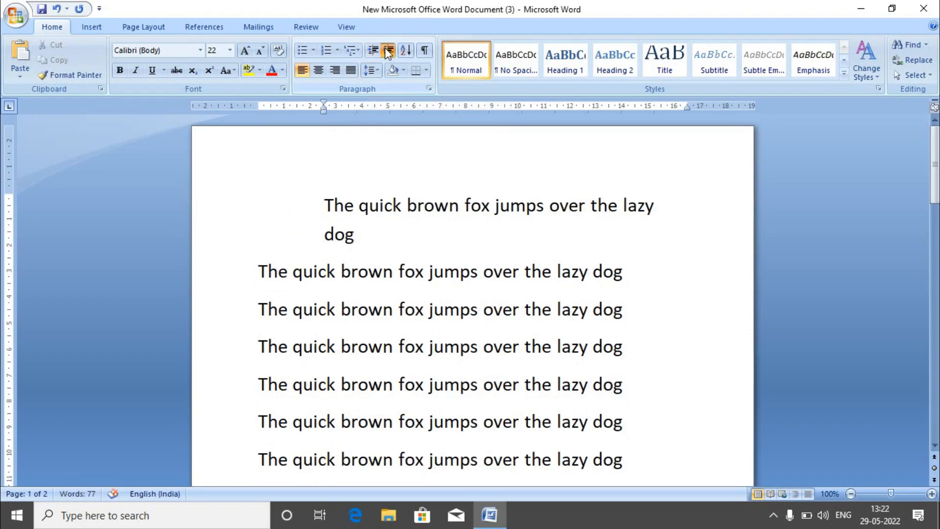
click(385, 49)
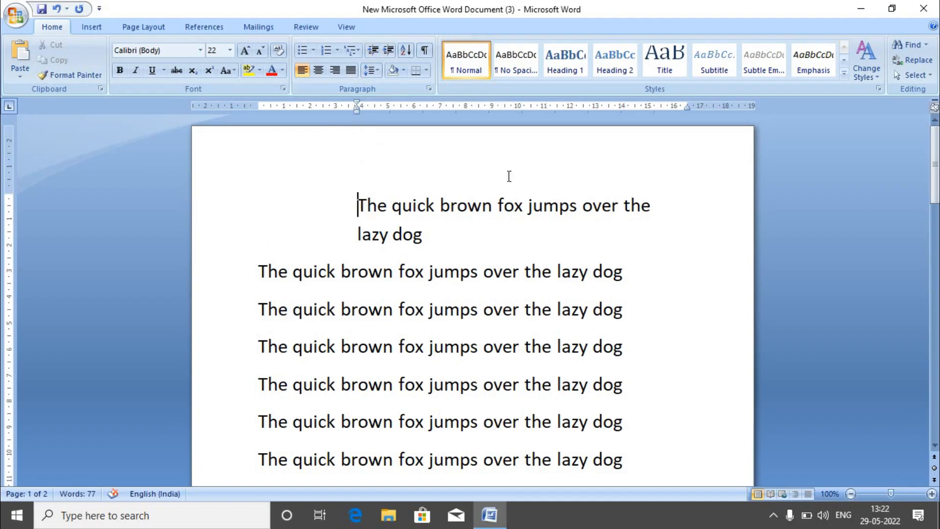
Step: Break the first sentence before "lazy dog" and add the indented lines FDSF, FDSFD and FDSFDSF, with DFDSF before "lazy dog"
click(662, 218)
key(Return)
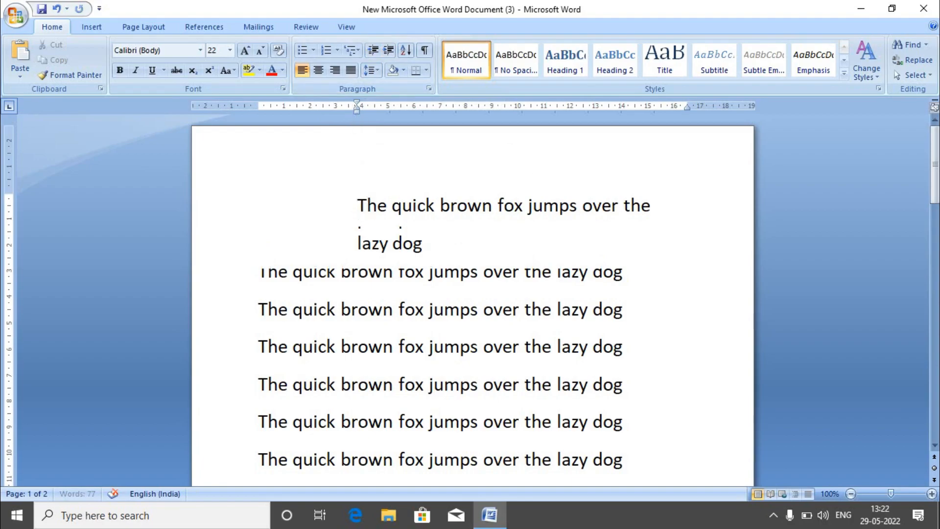
key(Return)
text(FDSF)
key(Return)
key(Return)
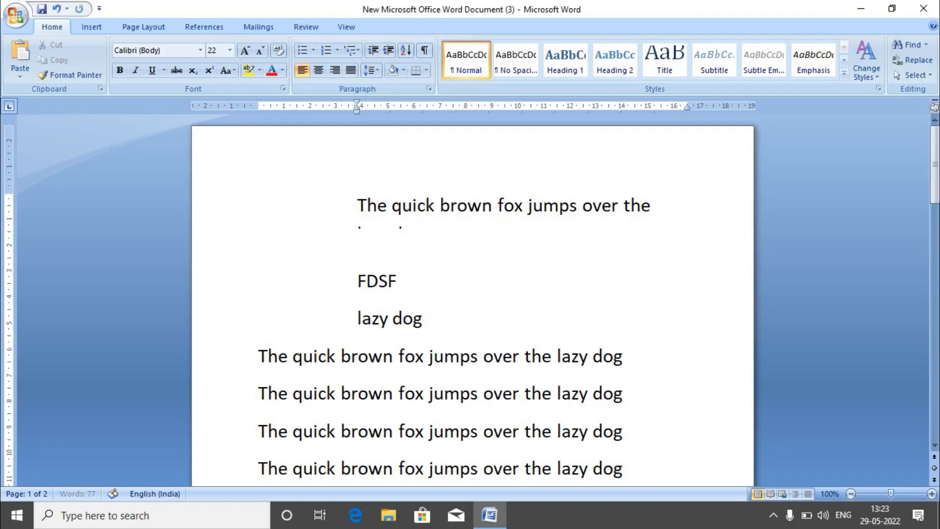
text(FDSFD)
key(Return)
text(FDSFDSF)
key(Return)
text(DFDSF)
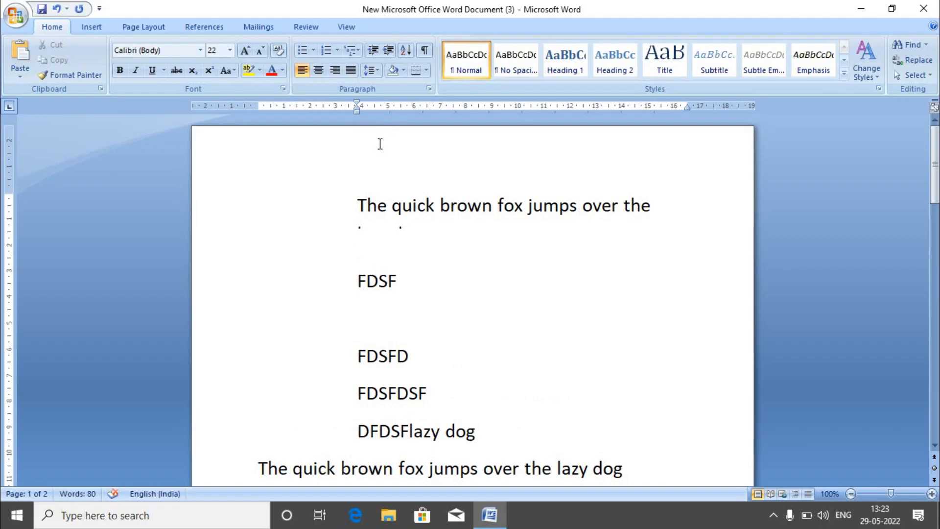
Step: Decrease the indent of the "DFDSFlazy dog" line by three levels, back to the page margin
click(376, 50)
click(376, 50)
click(376, 51)
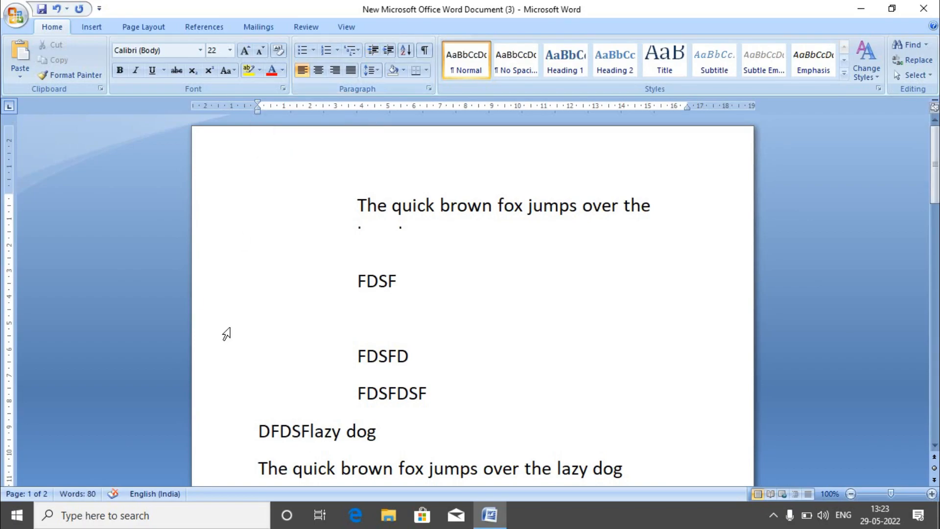
Step: Add the unindented lines CXZCDZ, CD and DSDSF below "DFDSFlazy dog", with blank lines before CXZCDZ and DSDSF
click(382, 430)
key(Return)
key(Return)
text(CXZCDZ)
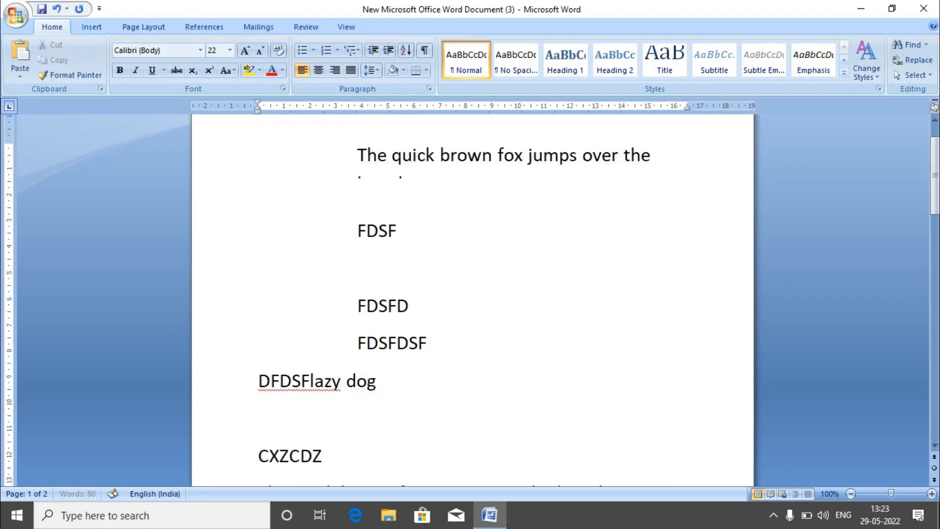
key(Return)
text(CD)
key(Return)
key(Return)
text(DSDSF)
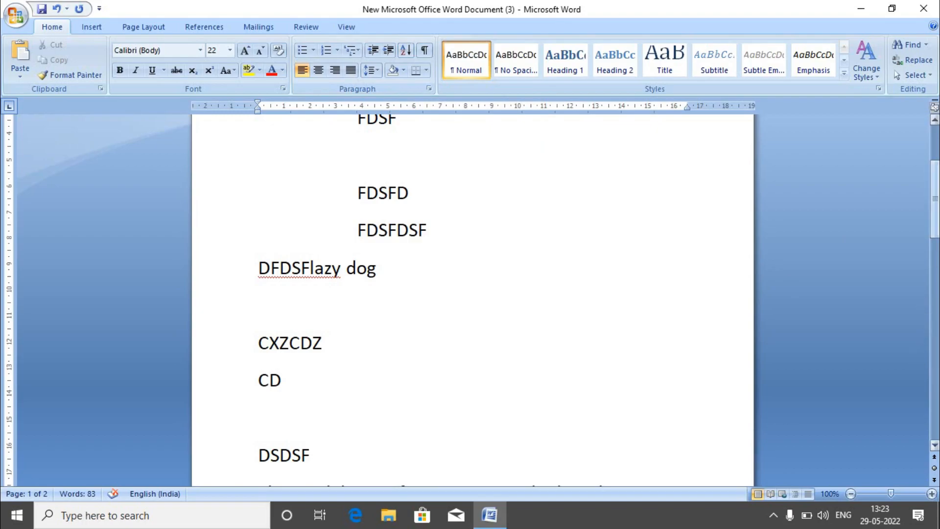
Step: Sort the six-line letter-and-number list on page 2 by paragraphs as text in ascending order
drag(935, 230, 936, 366)
drag(315, 279, 389, 308)
click(388, 304)
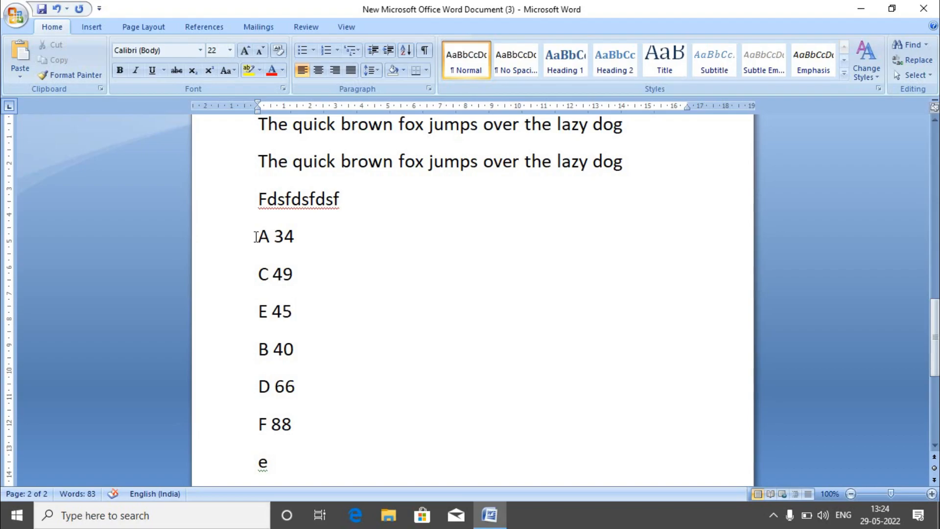
drag(256, 237, 306, 426)
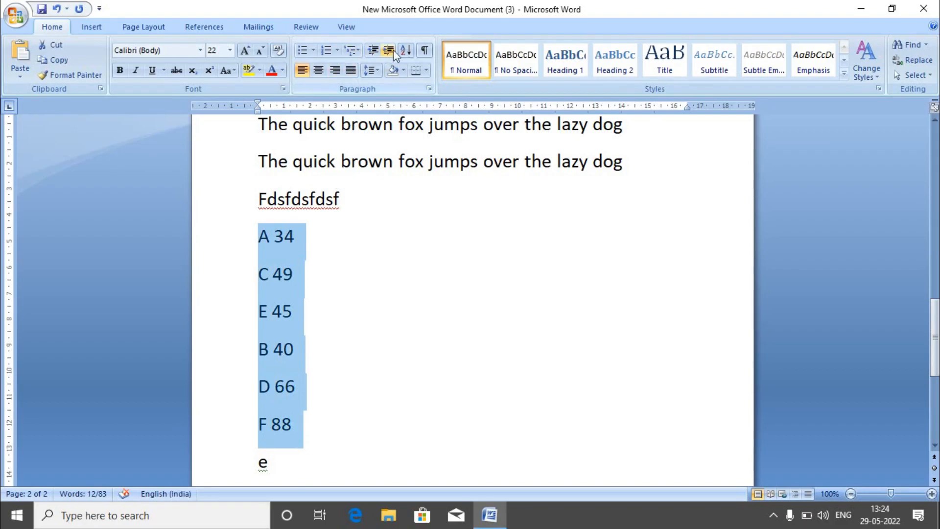
click(409, 52)
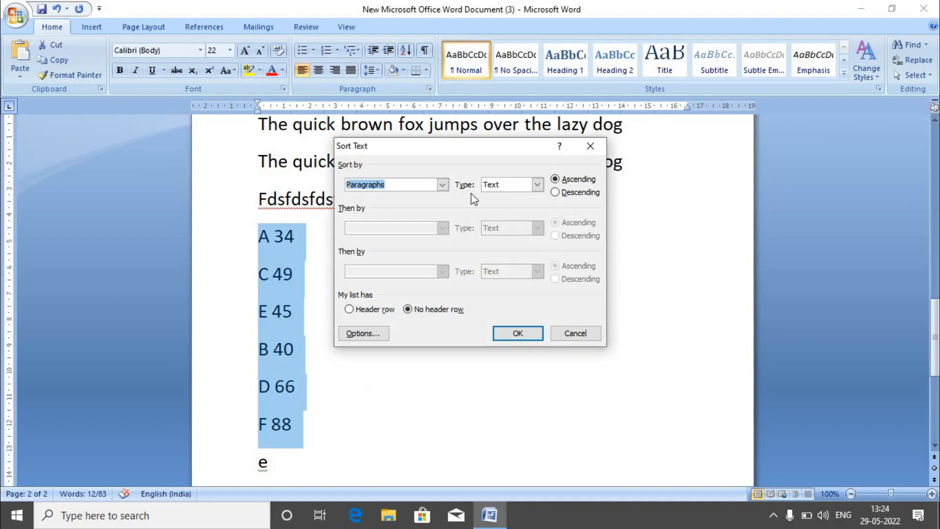
click(537, 185)
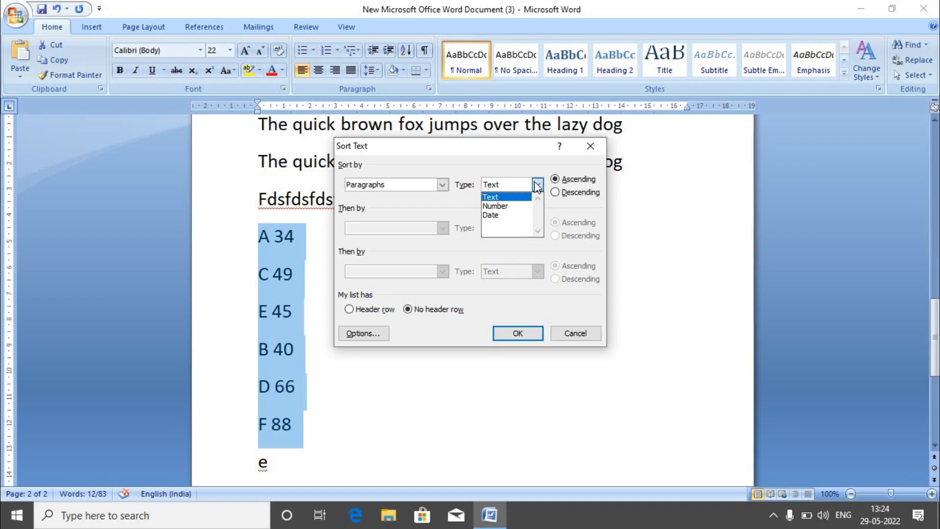
click(525, 157)
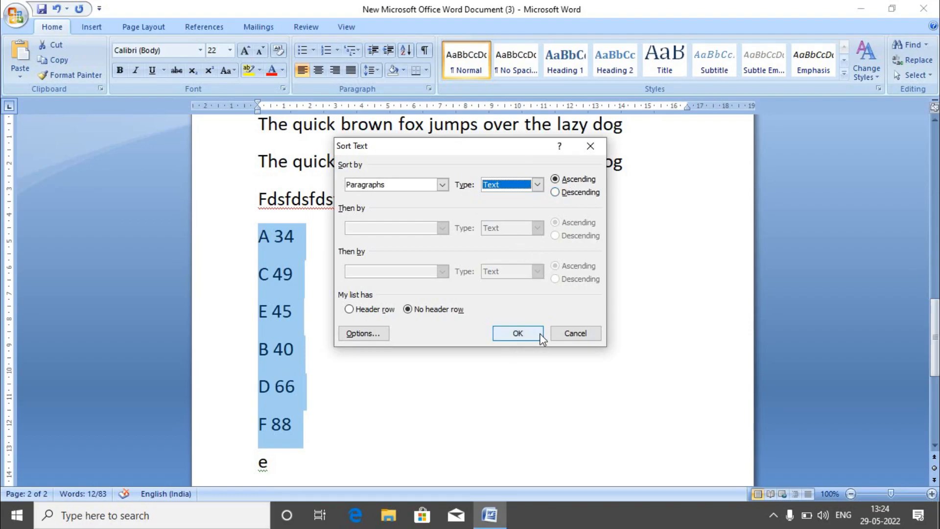
click(518, 334)
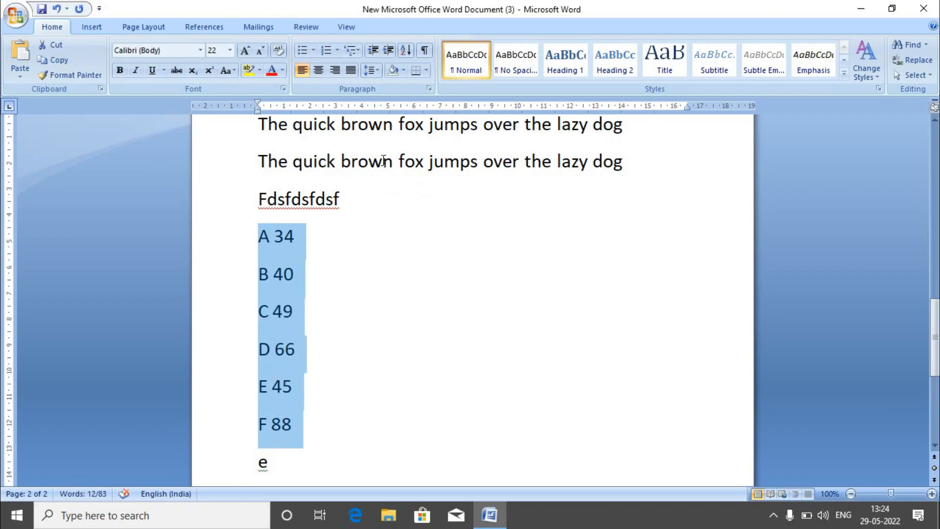
Step: Show the paragraph marks and other hidden formatting symbols, and hide them again
click(424, 50)
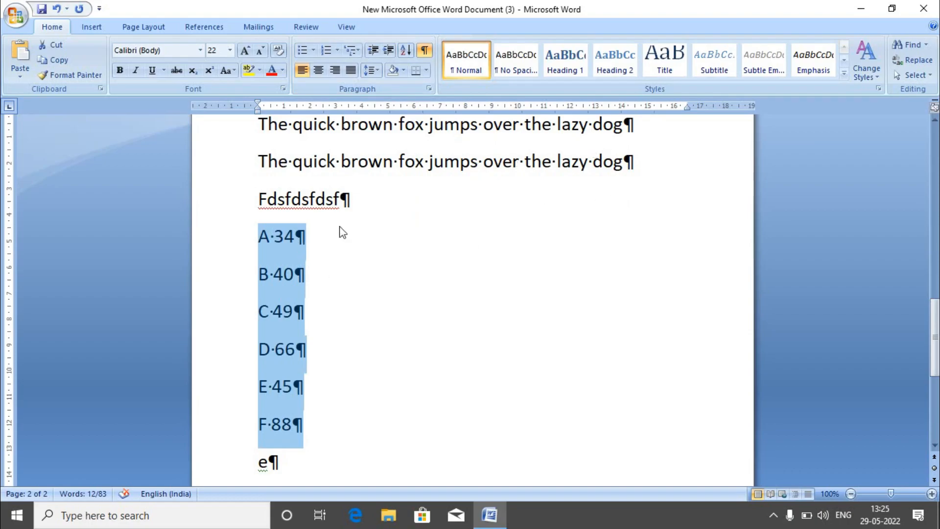
click(424, 53)
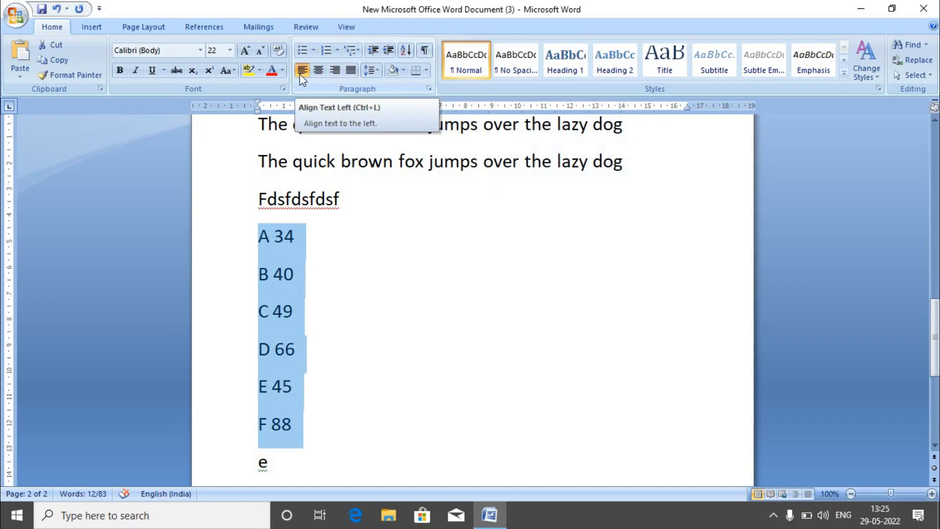
Step: Append DFSDFDSF to the "Fdsfdsfdsf" line and add a new line FDDSFDSFDFDSFDSFDSF below it
click(360, 204)
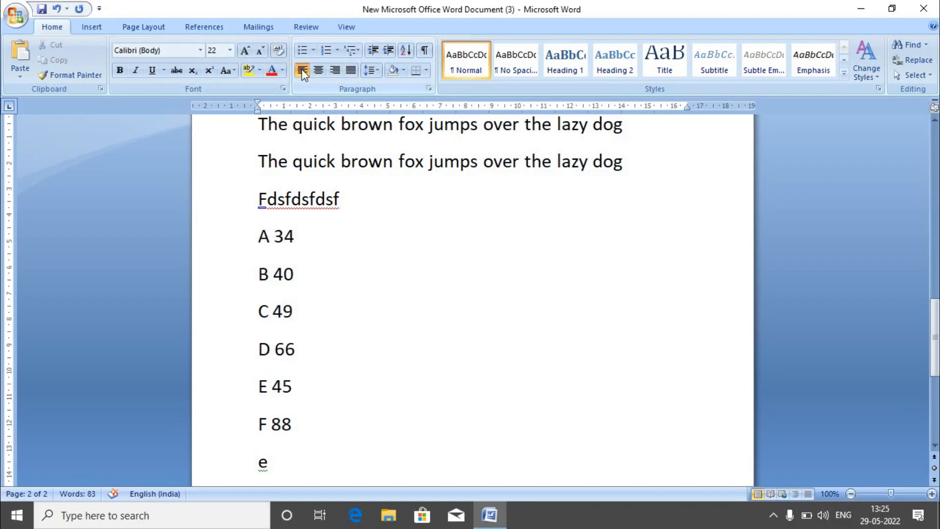
text(DFSDFDSF)
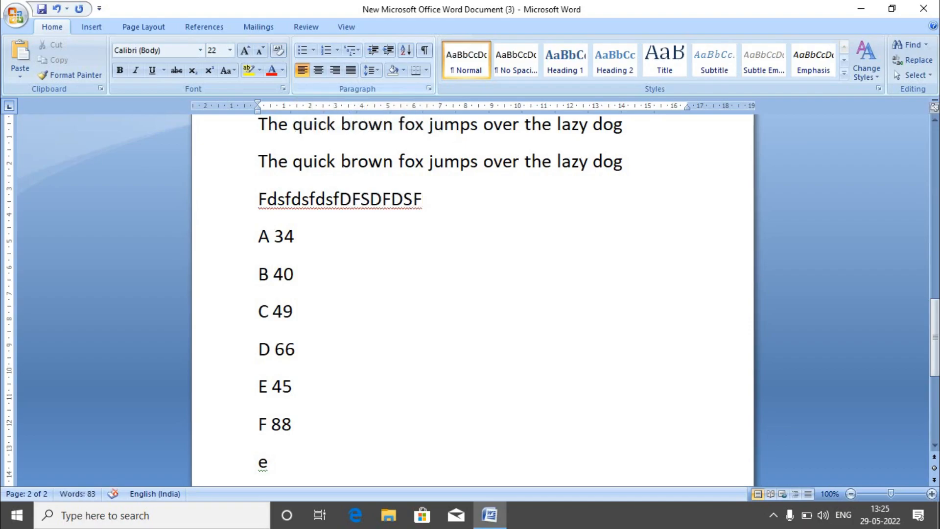
key(Return)
text(FDDSFDSFDFDSFDSFDSF)
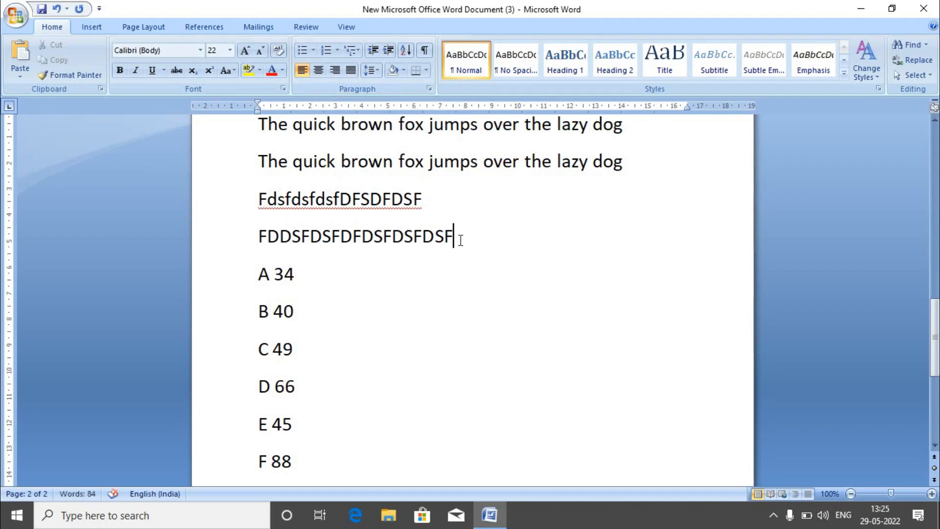
Step: Align the "FDDSFDSFDFDSFDSFDSF" line to the right margin, and change its alignment to centered
key(shift+Left)
key(shift+Left)
key(shift+Left)
key(shift+Left)
key(shift+Left)
key(shift+Left)
key(shift+Left)
key(shift+Left)
key(shift+Left)
key(shift+Left)
key(shift+Left)
key(shift+Left)
key(shift+Left)
key(shift+Left)
key(shift+Left)
key(shift+Left)
key(shift+Left)
key(shift+Left)
key(shift+Left)
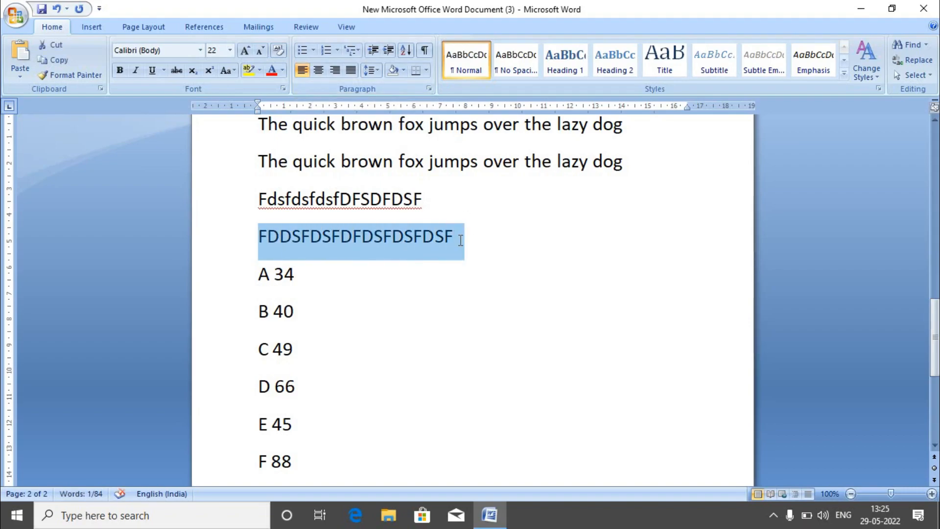
click(334, 71)
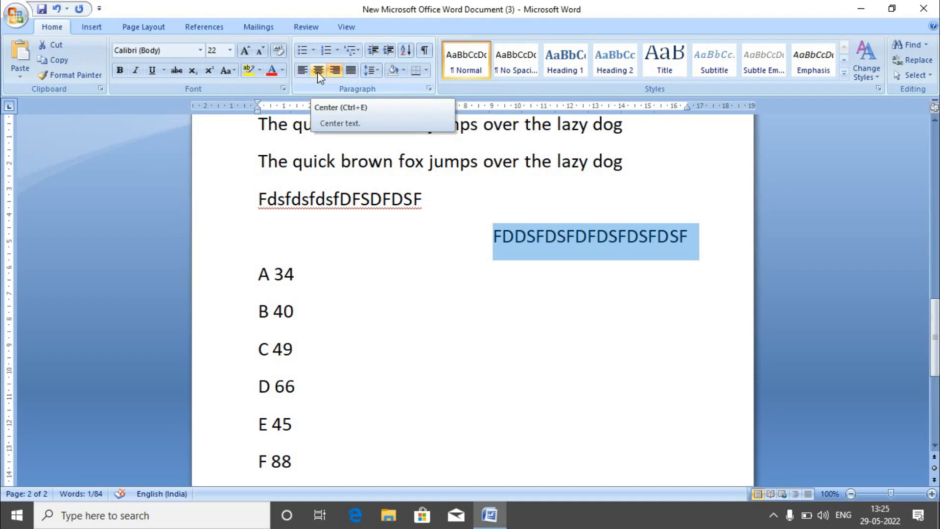
click(317, 71)
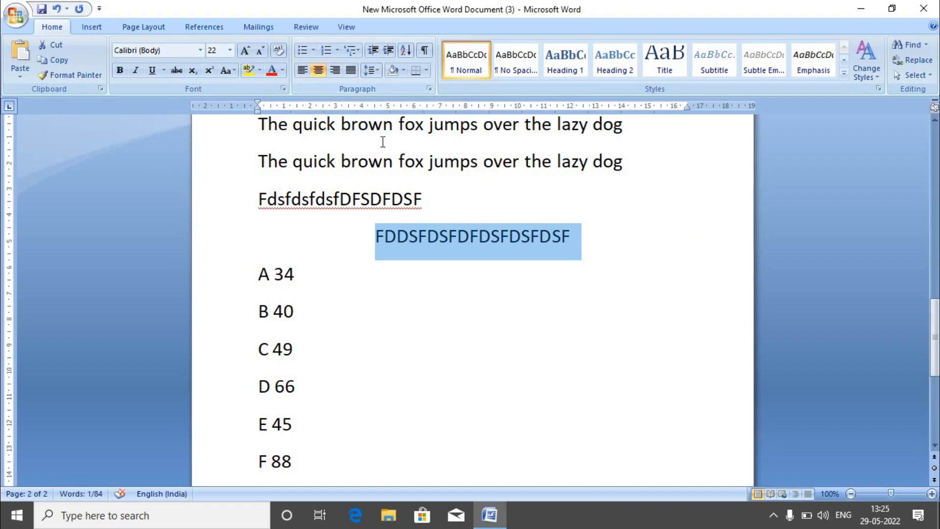
Step: Add three centered lines FFDSFDSF, FSDFDS and DFDSF below the "FDDSFDSFDFDSFDSFDSF" line
click(592, 239)
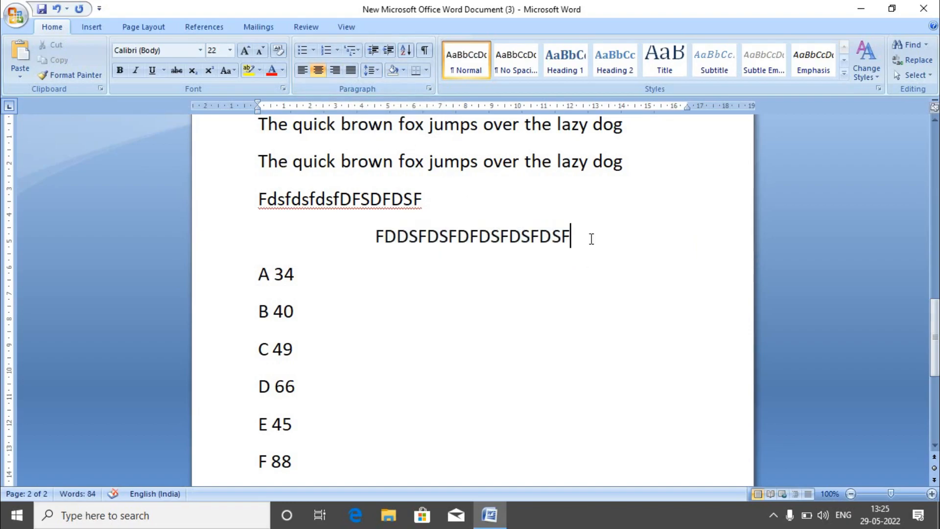
key(Return)
text(FFDSFDSF)
key(Return)
text(FSDFDS)
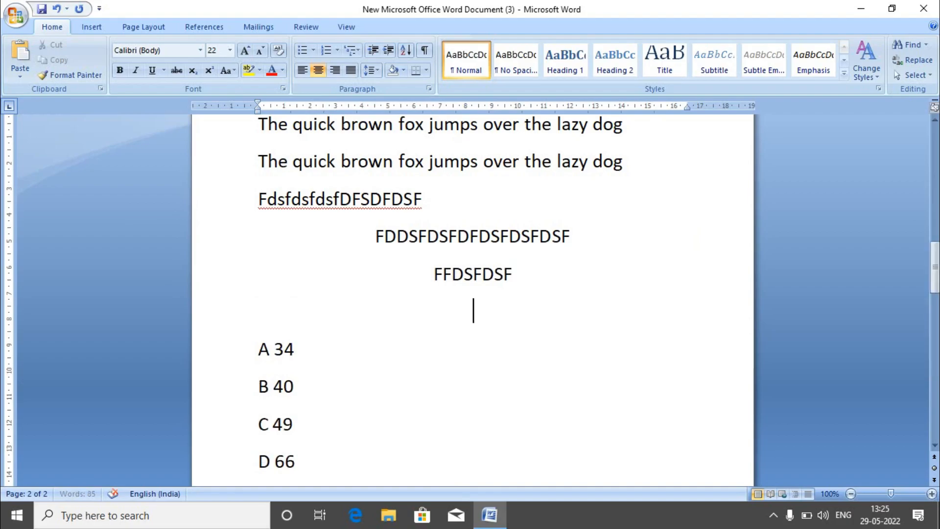
key(Return)
text(DFDSF)
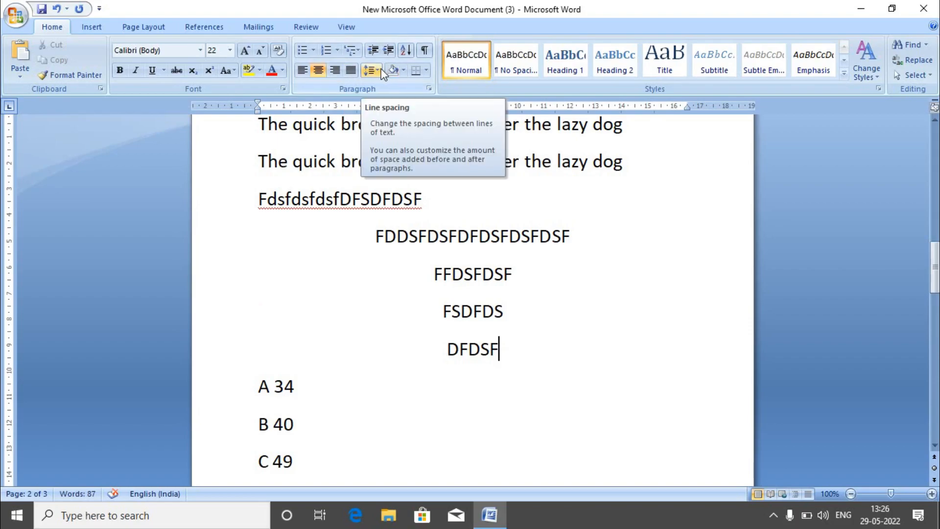
click(510, 326)
key(Down)
key(Down)
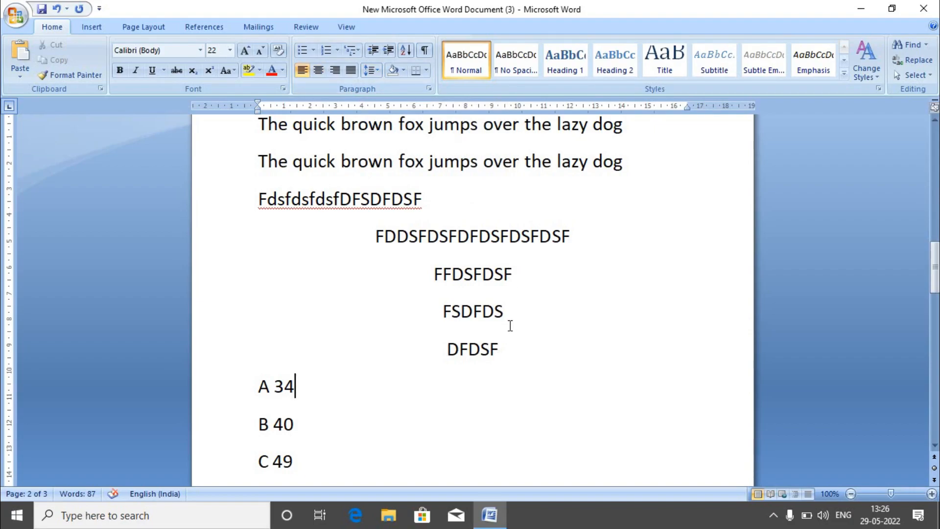
key(Return)
key(Return)
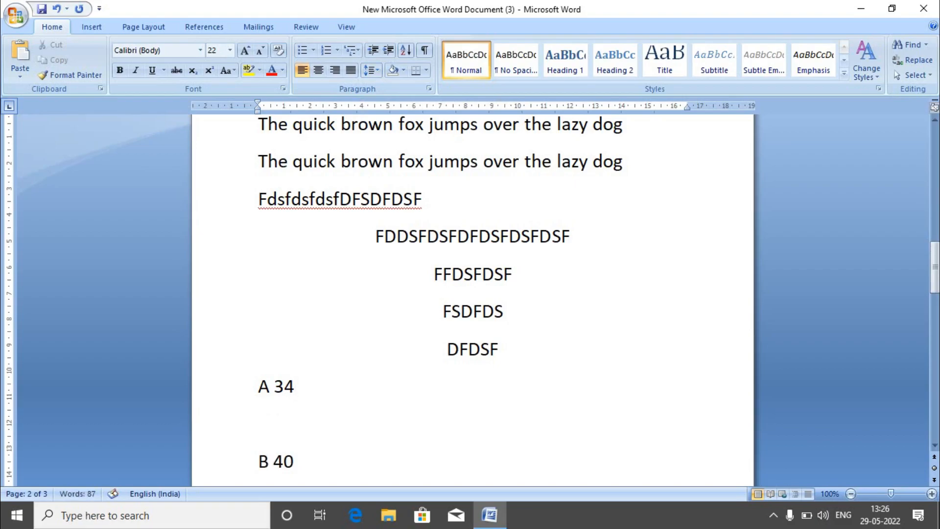
key(BackSpace)
key(BackSpace)
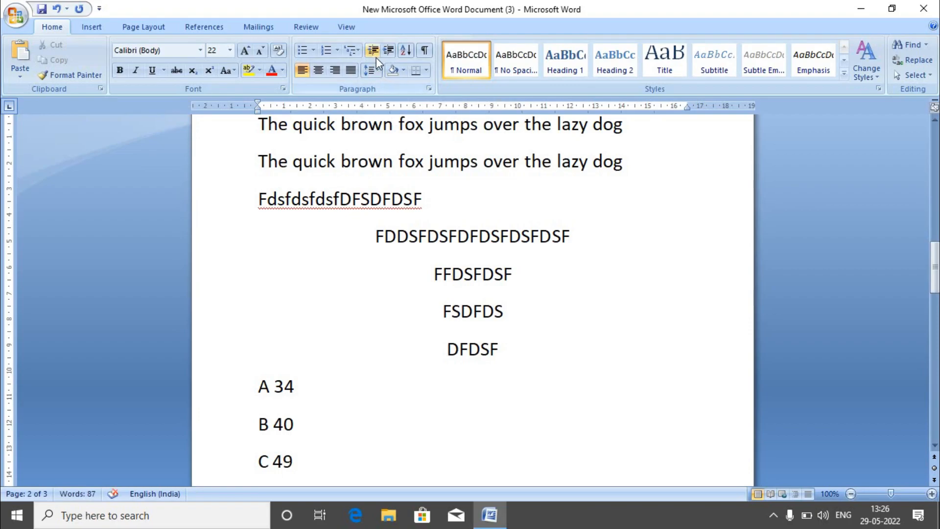
Step: Set the line spacing of the "A 34" line to 3.0, and reduce it to 1.0
click(373, 70)
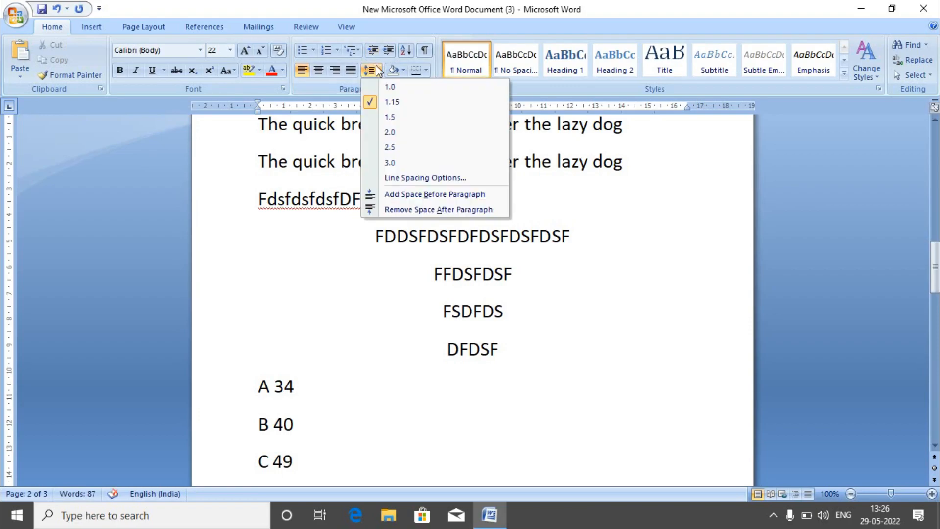
click(392, 163)
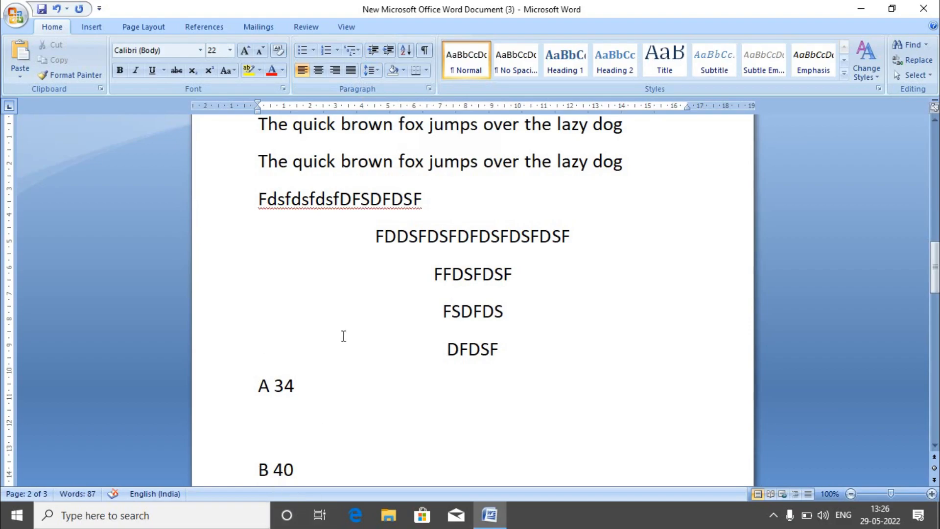
click(374, 71)
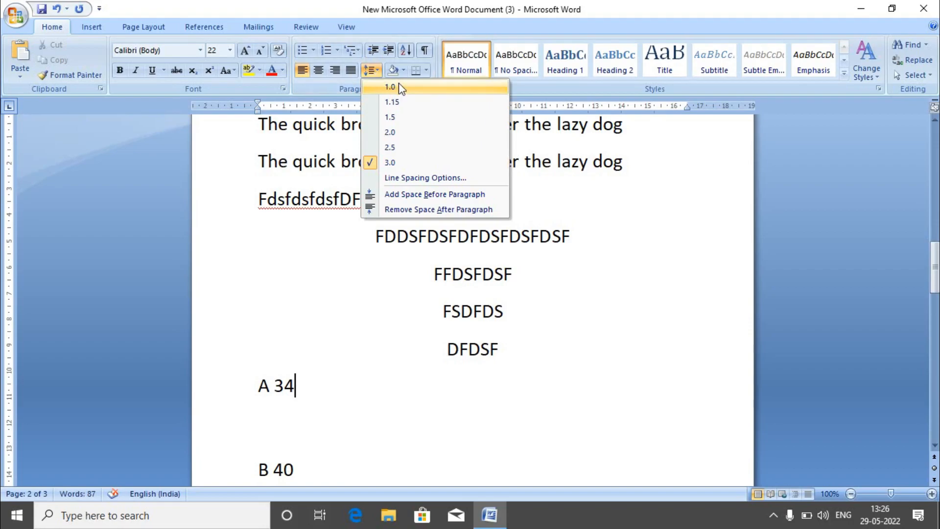
click(396, 103)
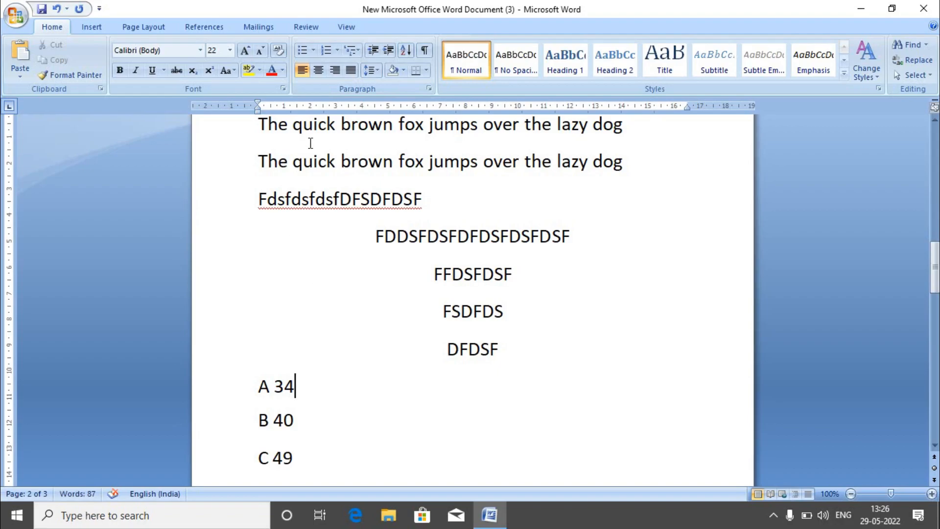
Step: Shade the "A 34" paragraph light blue, and replace that shading with standard red
click(402, 71)
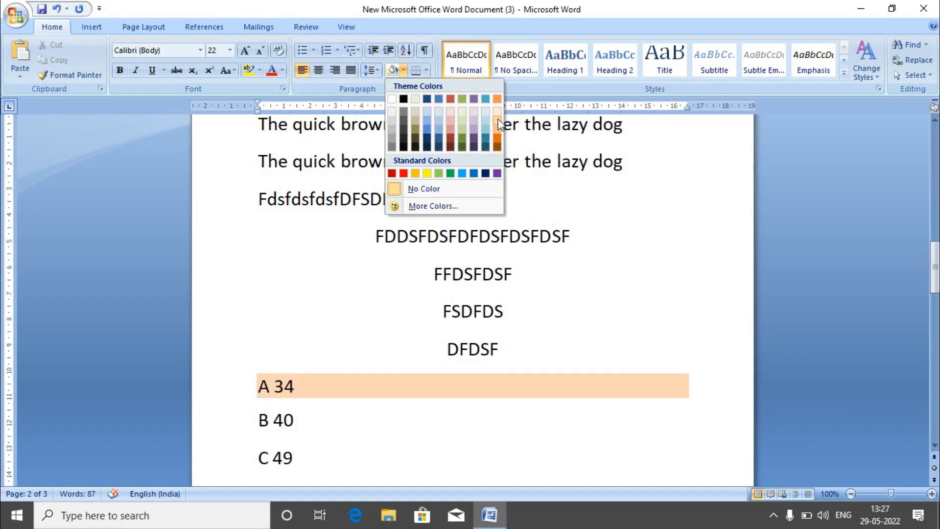
click(441, 129)
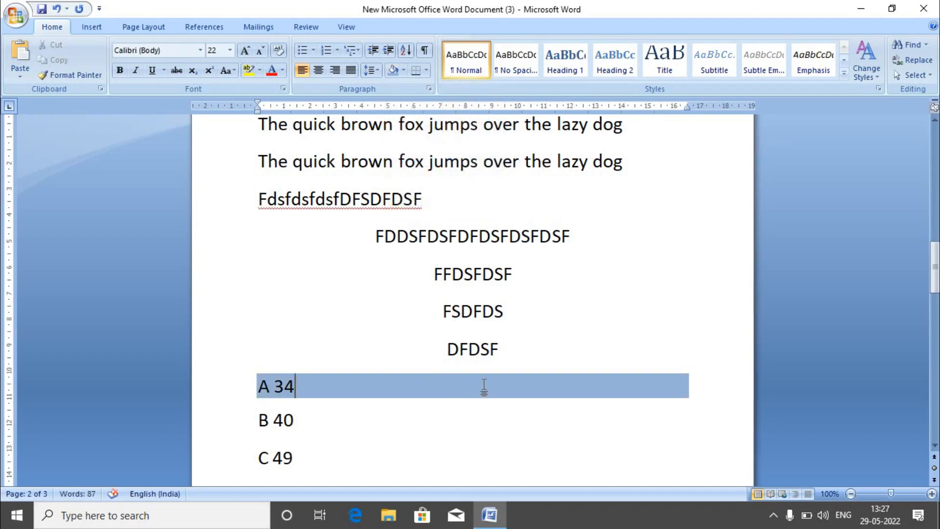
click(402, 70)
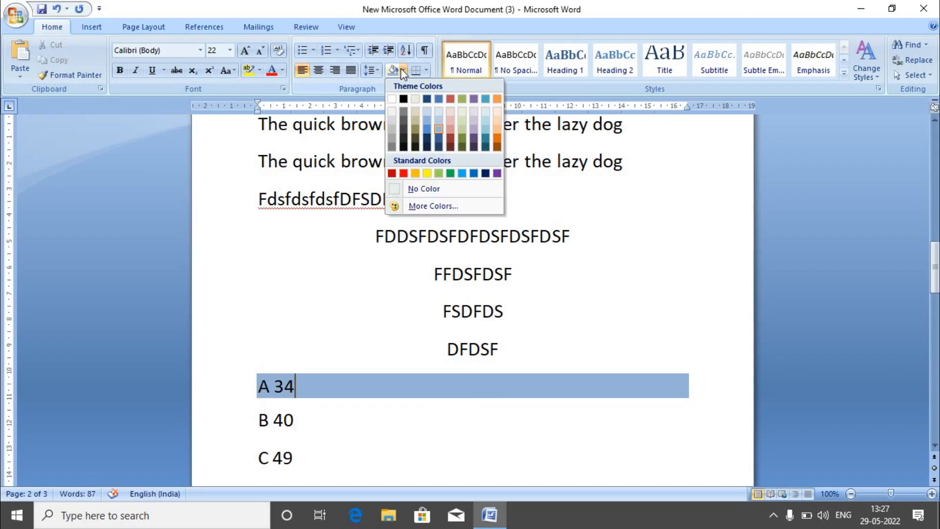
click(403, 172)
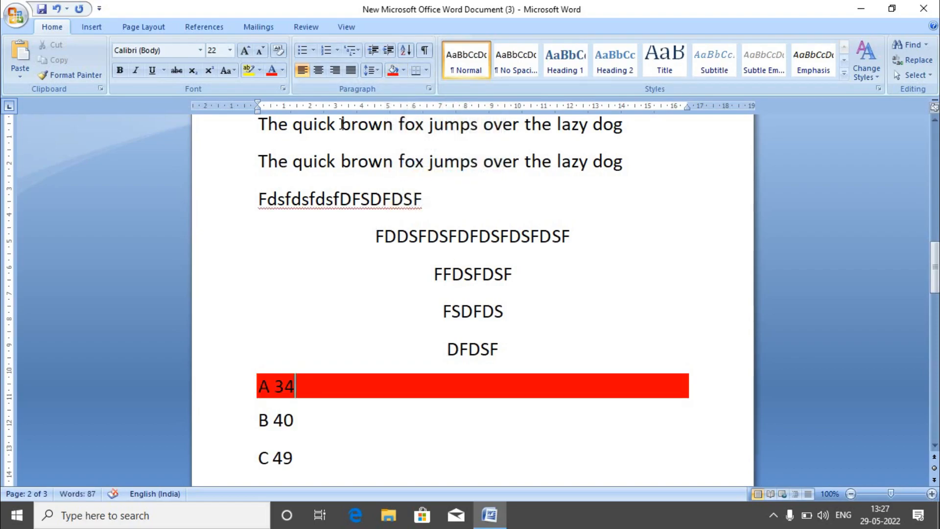
Step: Apply all borders to the red-shaded "A 34" paragraph
click(427, 70)
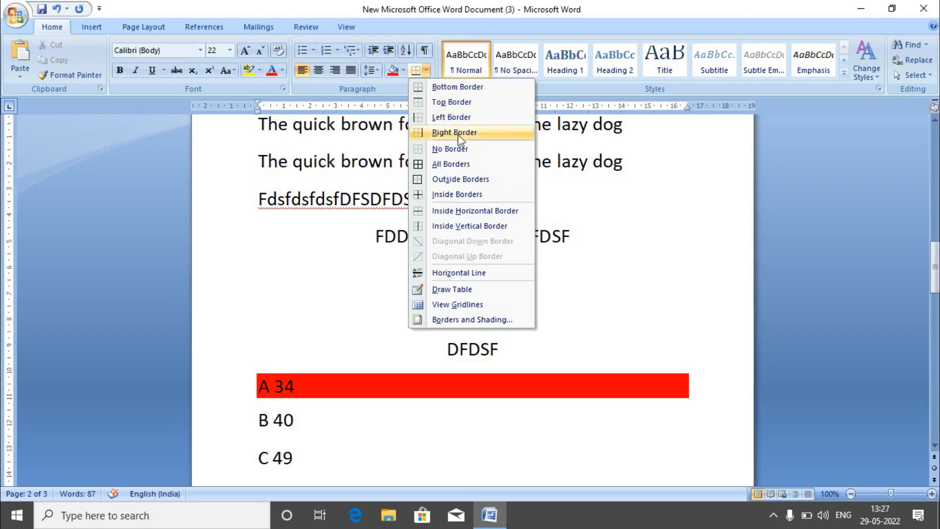
click(567, 287)
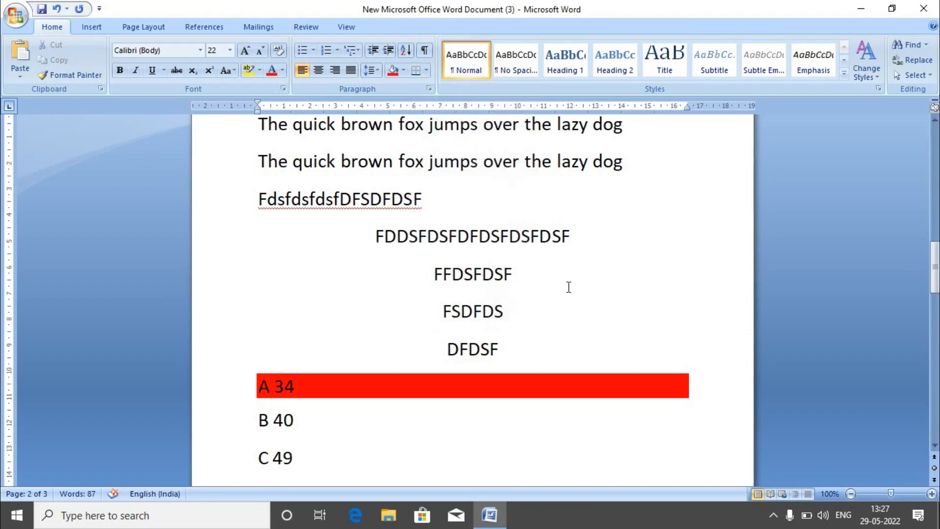
click(427, 73)
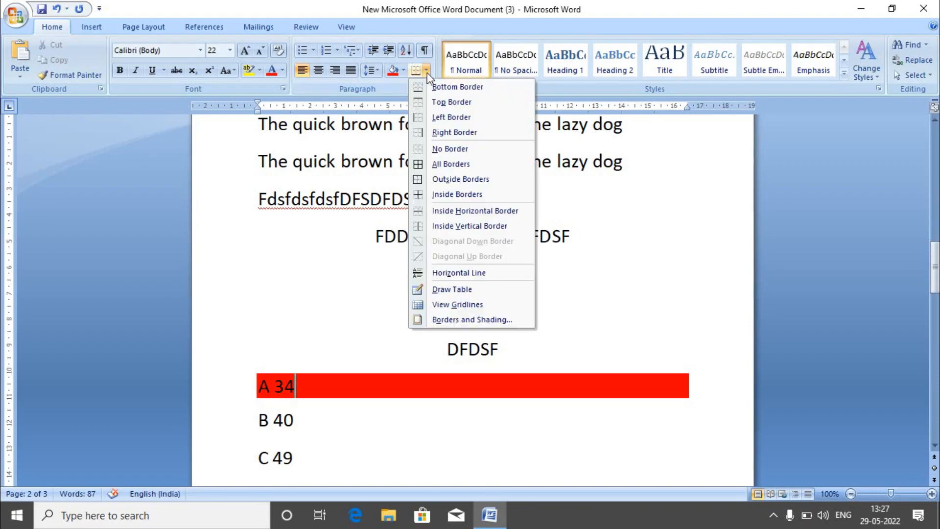
click(439, 165)
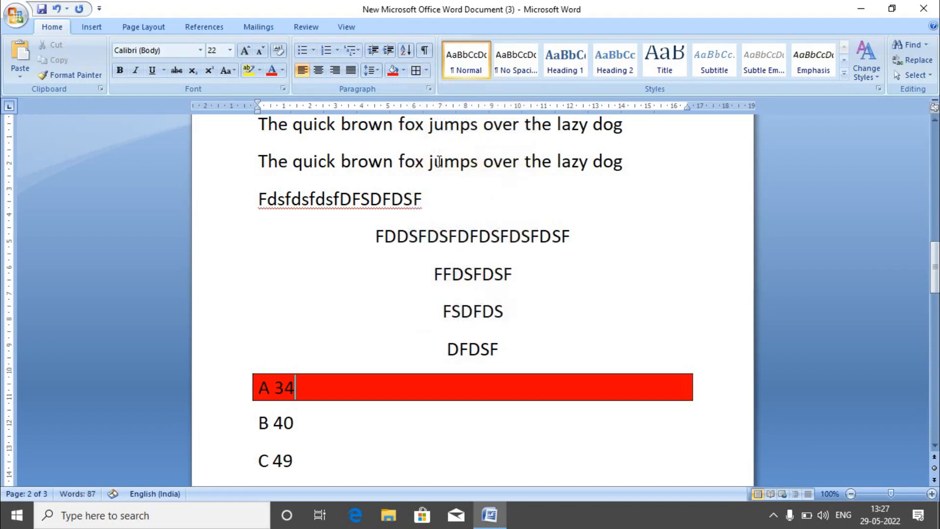
Step: Apply all borders to the four centered lines from FDDSFDSFDFDSFDSFDSF to DFDSF
click(446, 327)
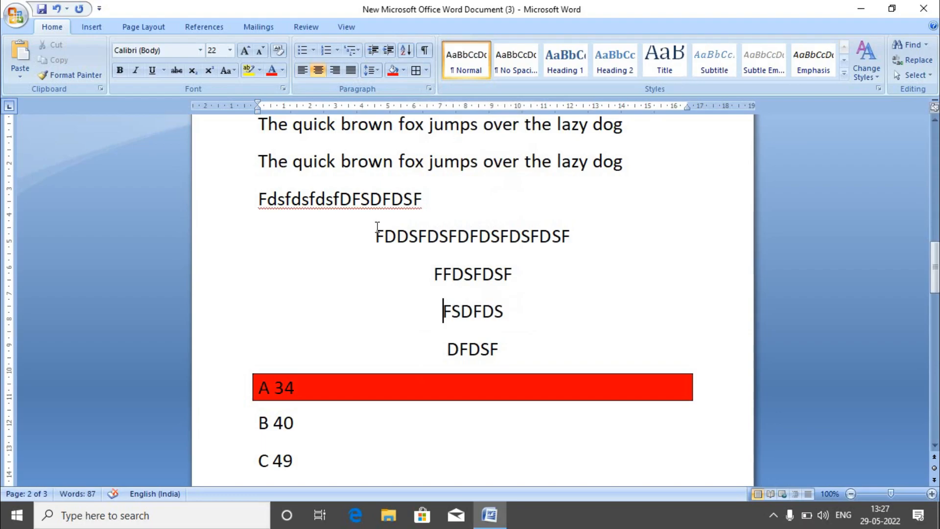
drag(377, 229, 486, 341)
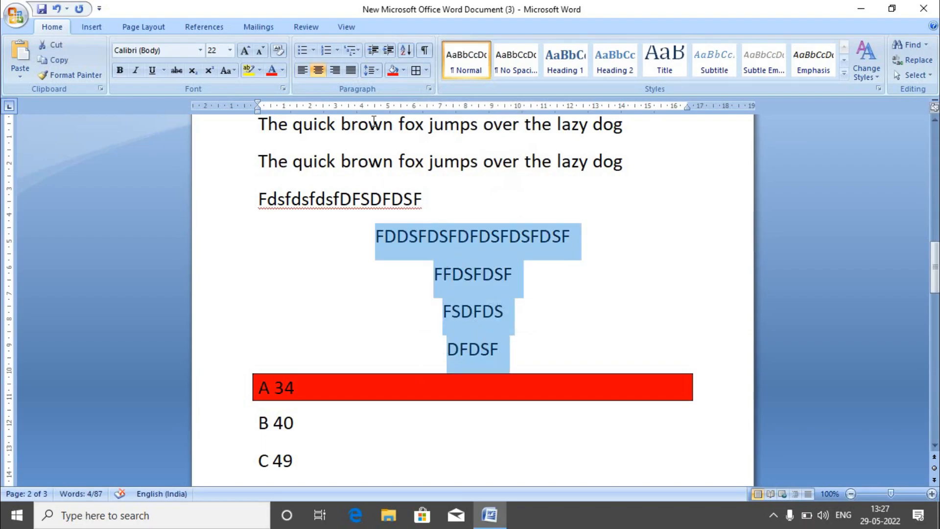
click(414, 71)
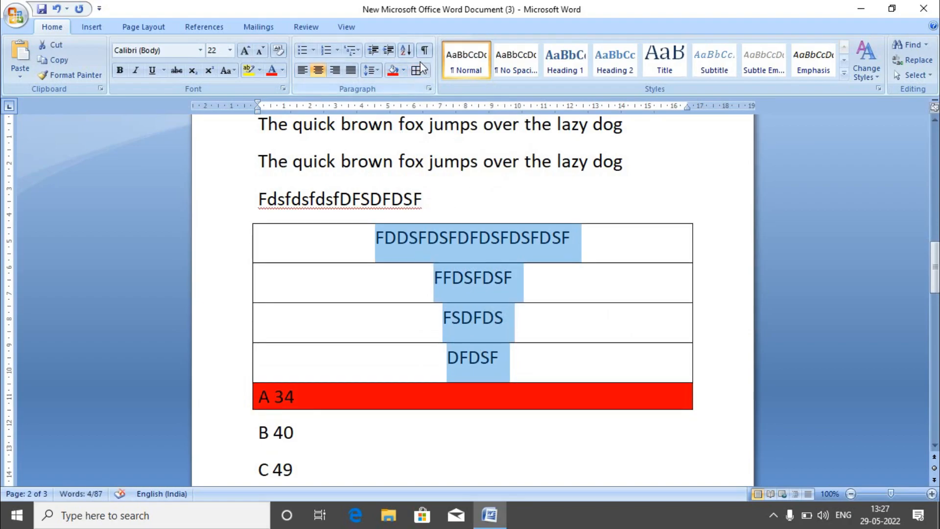
Step: Remove the right and top borders from the four centered lines, and restore them with outside borders
click(427, 73)
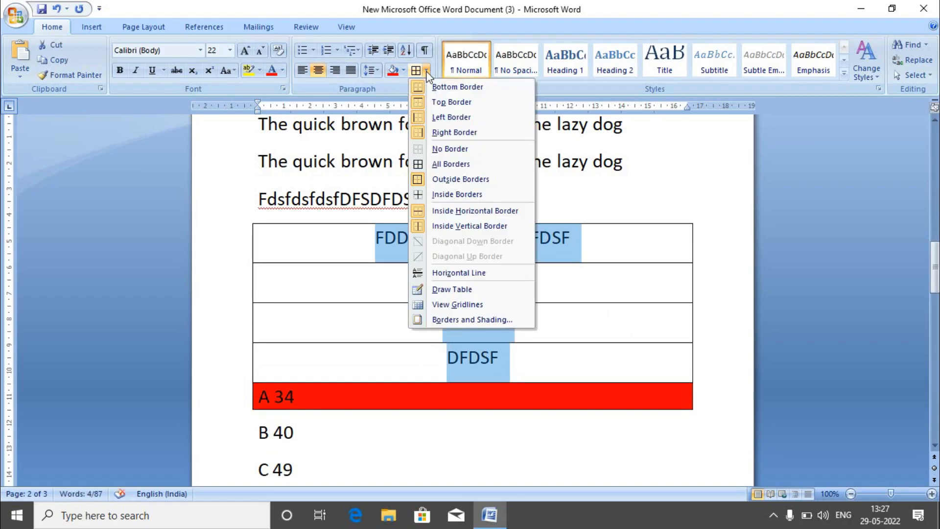
click(447, 134)
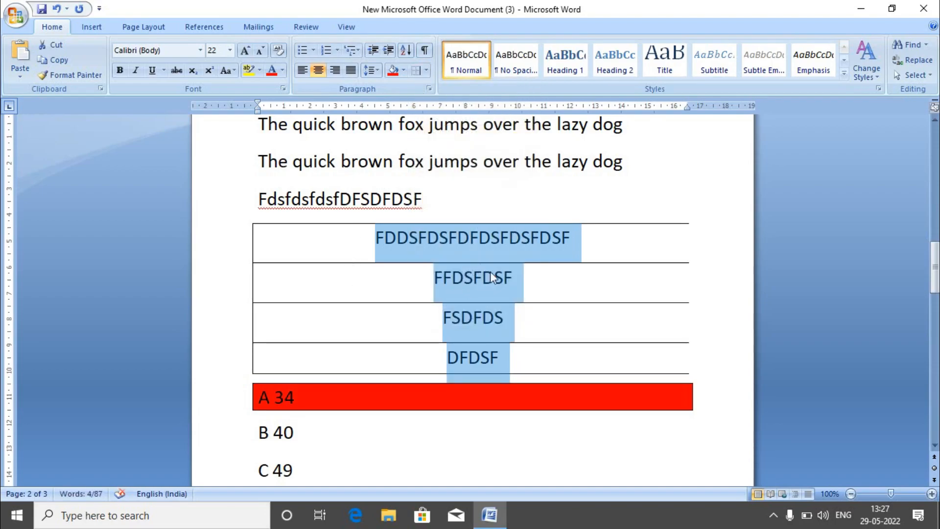
click(426, 71)
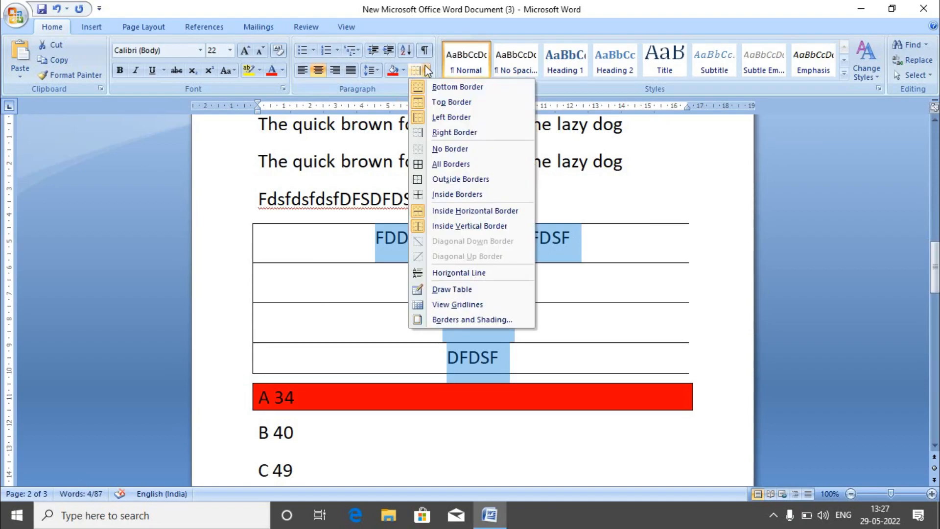
click(439, 102)
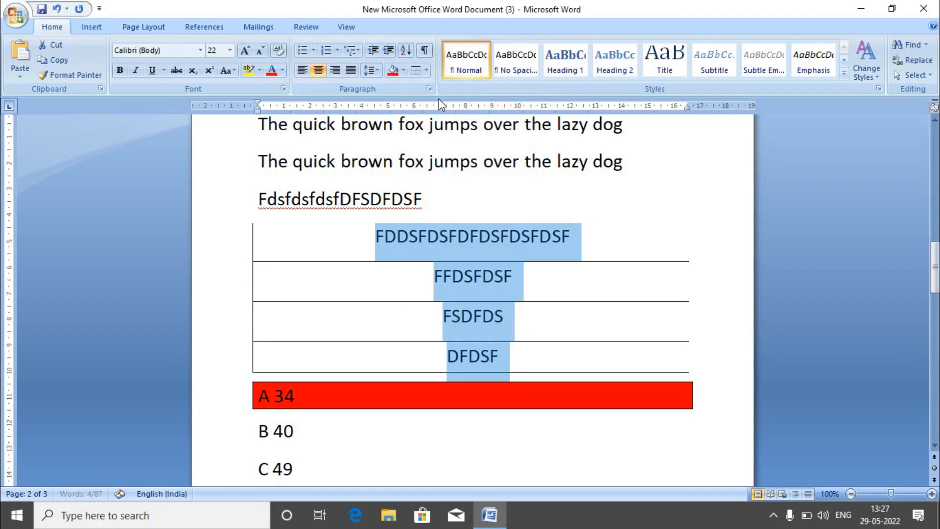
click(426, 71)
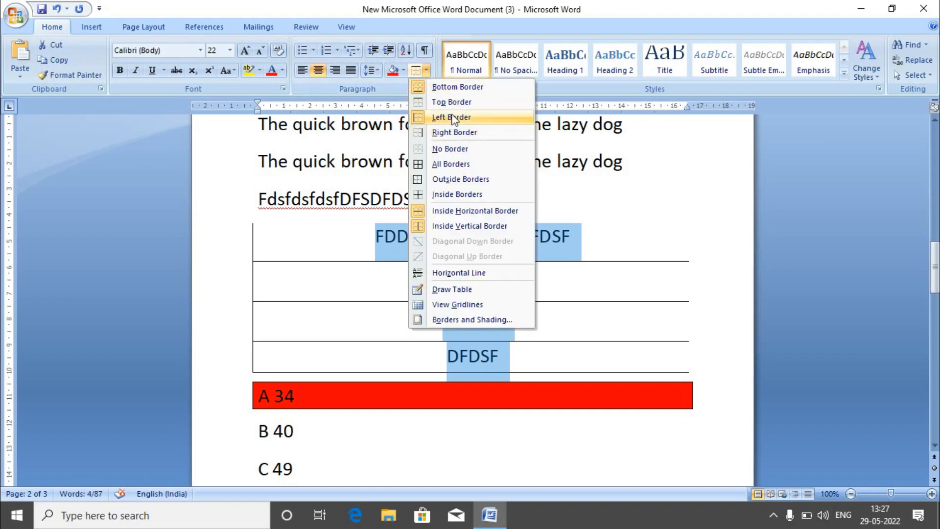
click(453, 180)
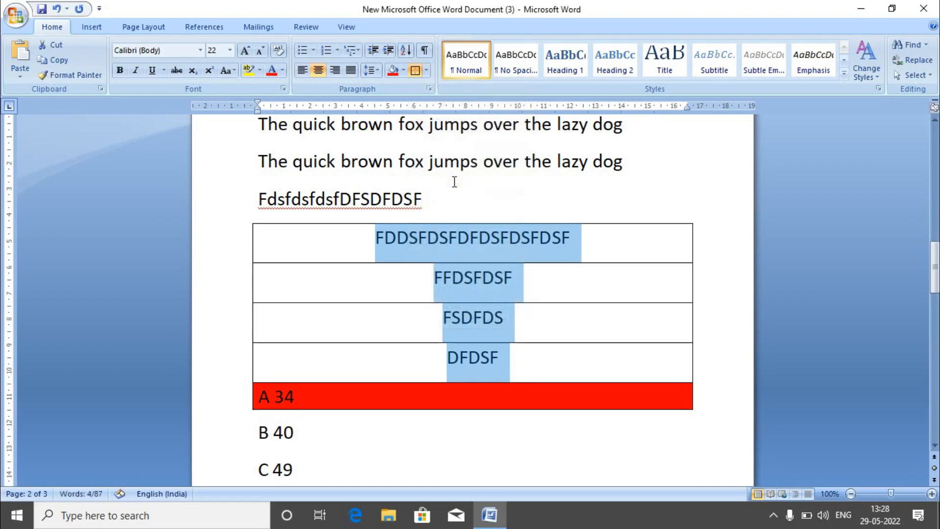